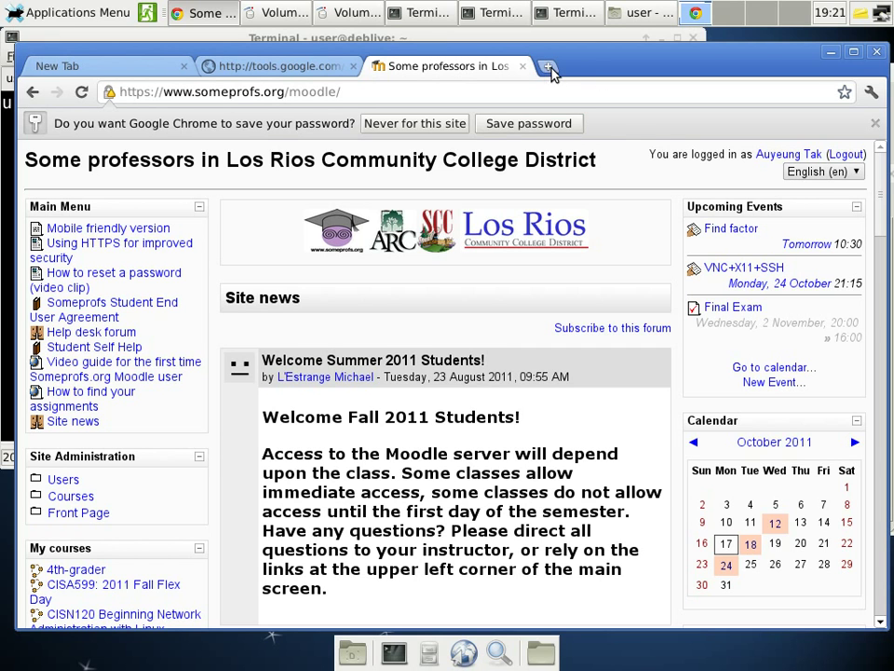
- Open the CISN121 Network Administration with Linux: LAN Services course page and examine the Virtual Network Computing topic
{"action": "left_click_drag", "start_coordinate": [884, 176], "coordinate": [890, 333]}
{"action": "left_click", "coordinate": [93, 253]}
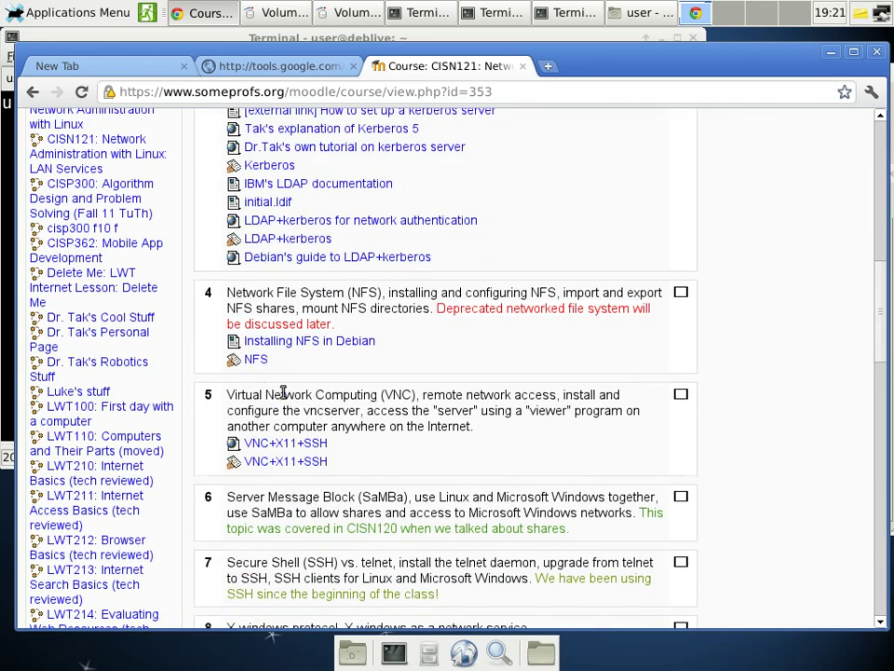
{"action": "scroll", "coordinate": [228, 370], "scroll_direction": "down", "scroll_amount": 1}
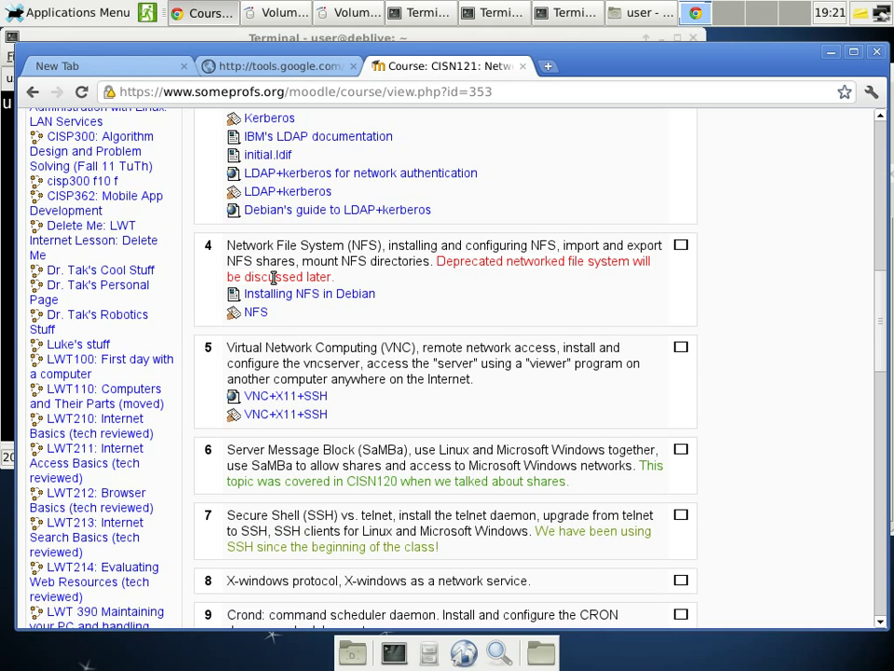
- Launch Inkscape and maximize its new document window
{"action": "left_click", "coordinate": [67, 14]}
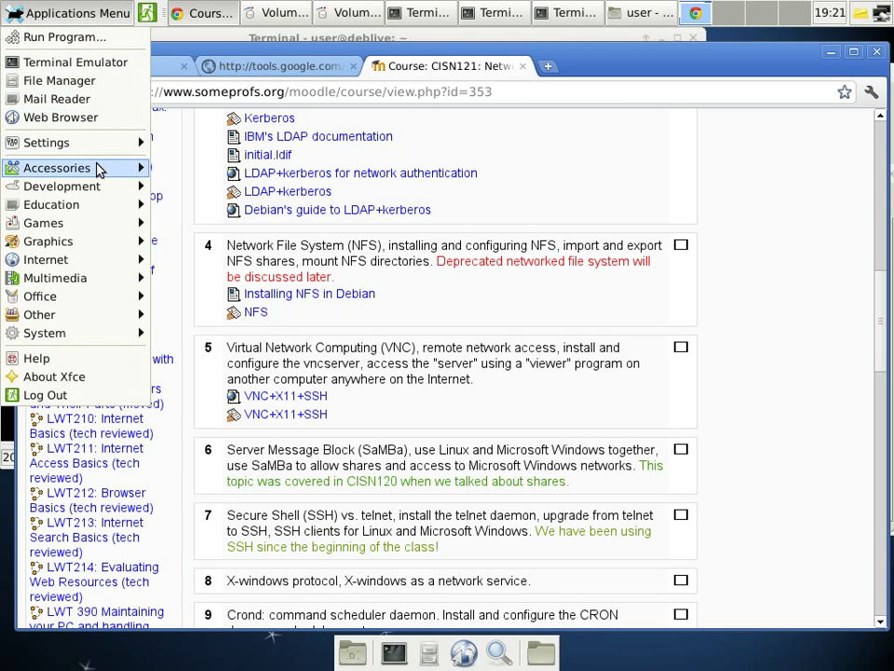
{"action": "mouse_move", "coordinate": [56, 241]}
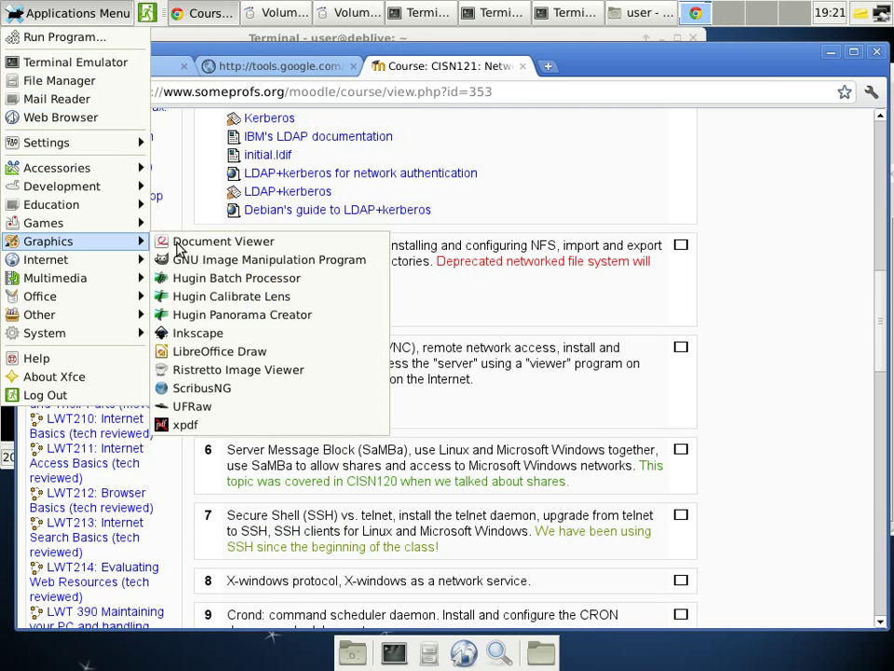
{"action": "left_click", "coordinate": [238, 337]}
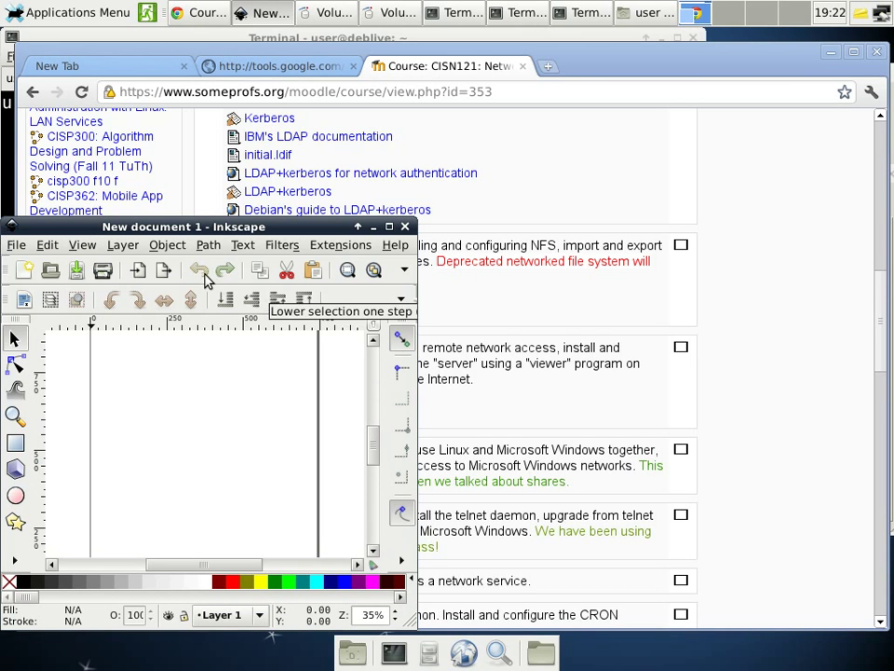
{"action": "left_click", "coordinate": [390, 226]}
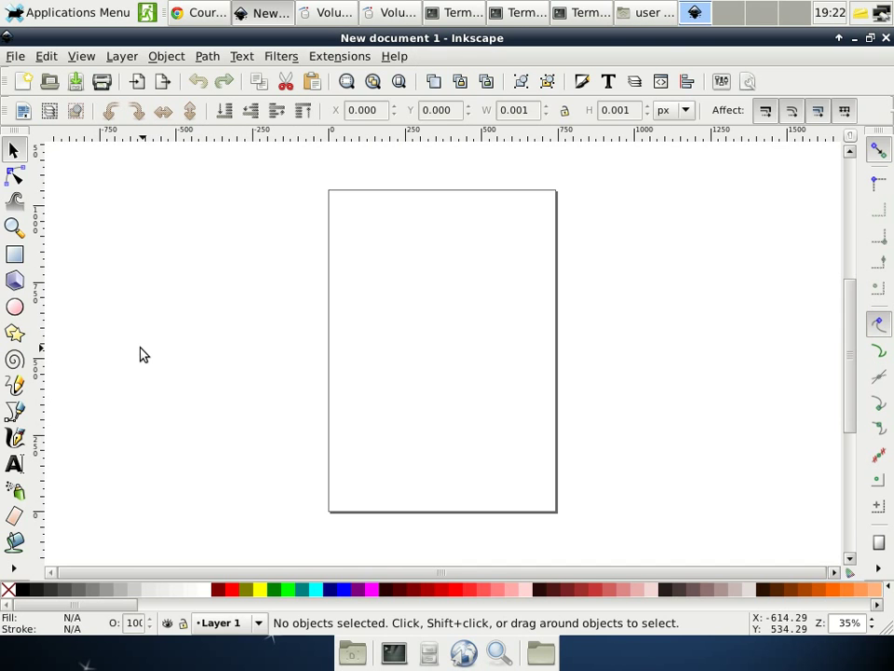
- Set the document's page size to US Letter in Landscape orientation
{"action": "left_click", "coordinate": [14, 226]}
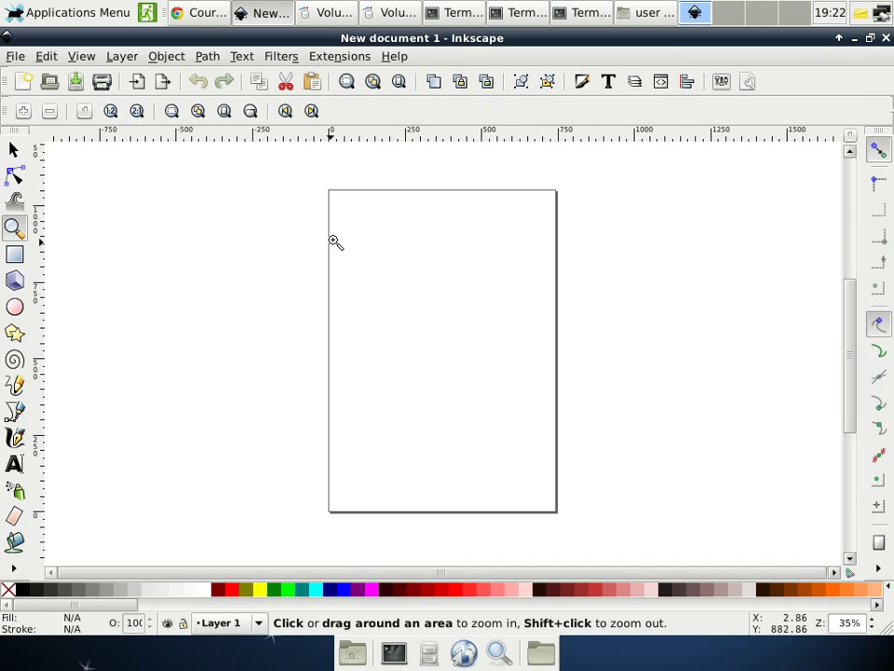
{"action": "left_click", "coordinate": [16, 56]}
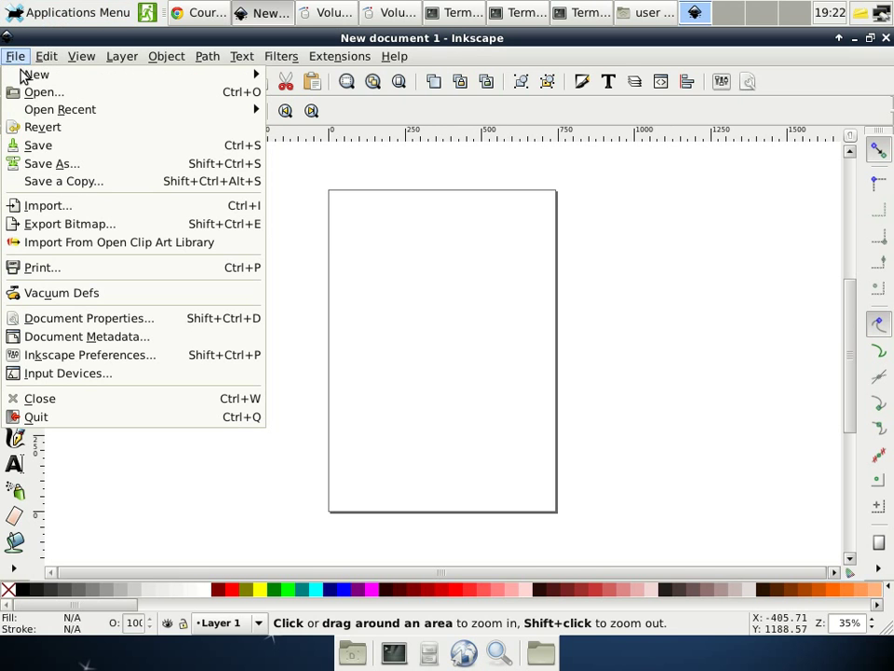
{"action": "left_click", "coordinate": [103, 320]}
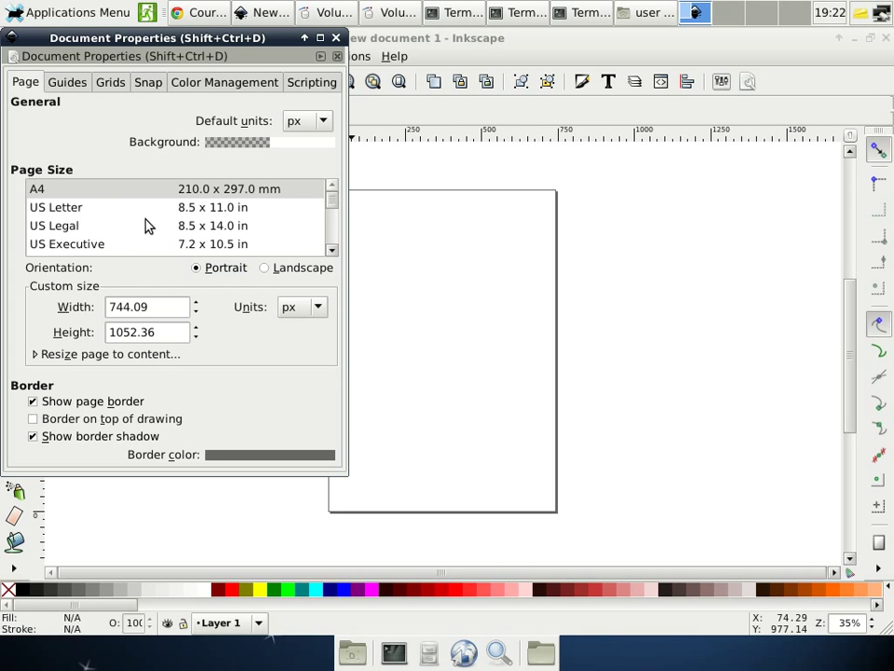
{"action": "left_click", "coordinate": [76, 208]}
{"action": "left_click", "coordinate": [276, 272]}
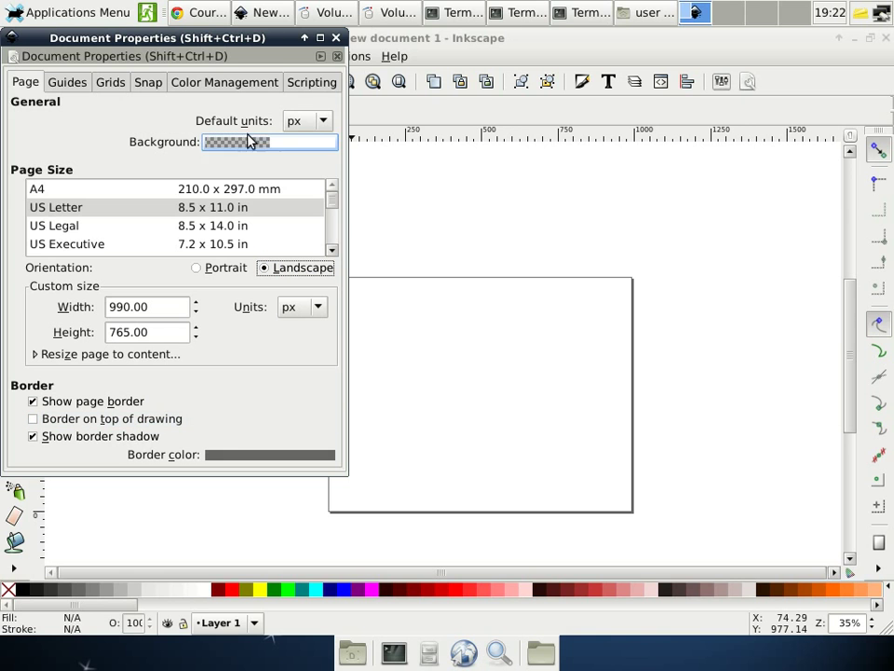
{"action": "left_click", "coordinate": [337, 37]}
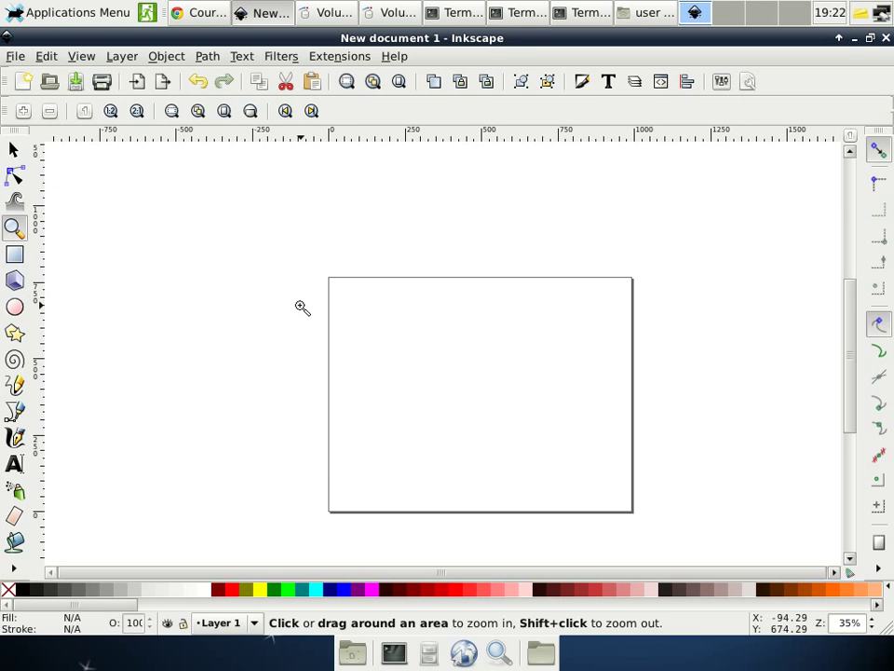
- Draw a rectangle about 142 × 102 px on the page's left, two stacked about 128 × 93 and 134 × 90 px on its right, and an ellipse beside them
{"action": "left_click_drag", "start_coordinate": [345, 303], "coordinate": [601, 482]}
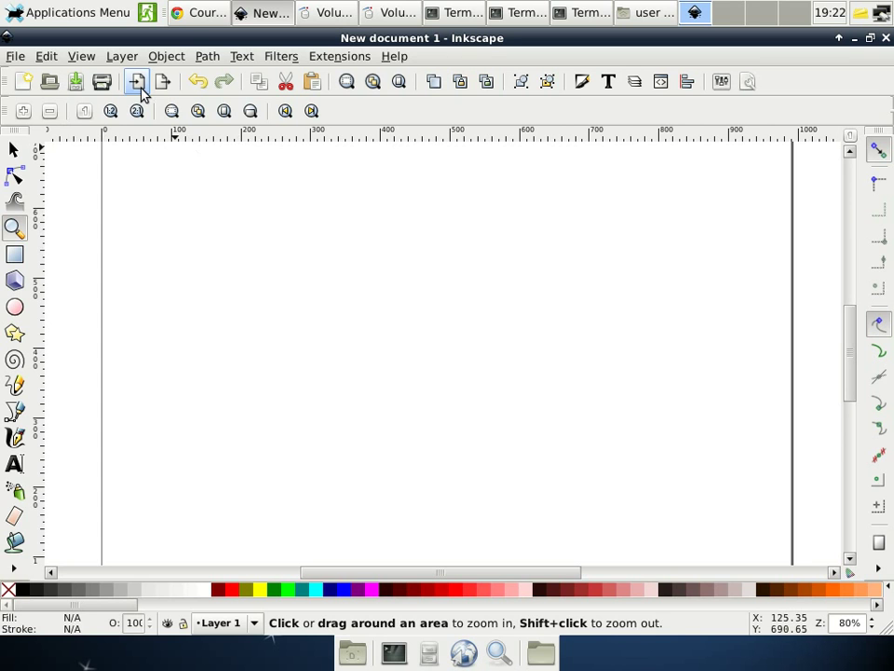
{"action": "left_click", "coordinate": [17, 259]}
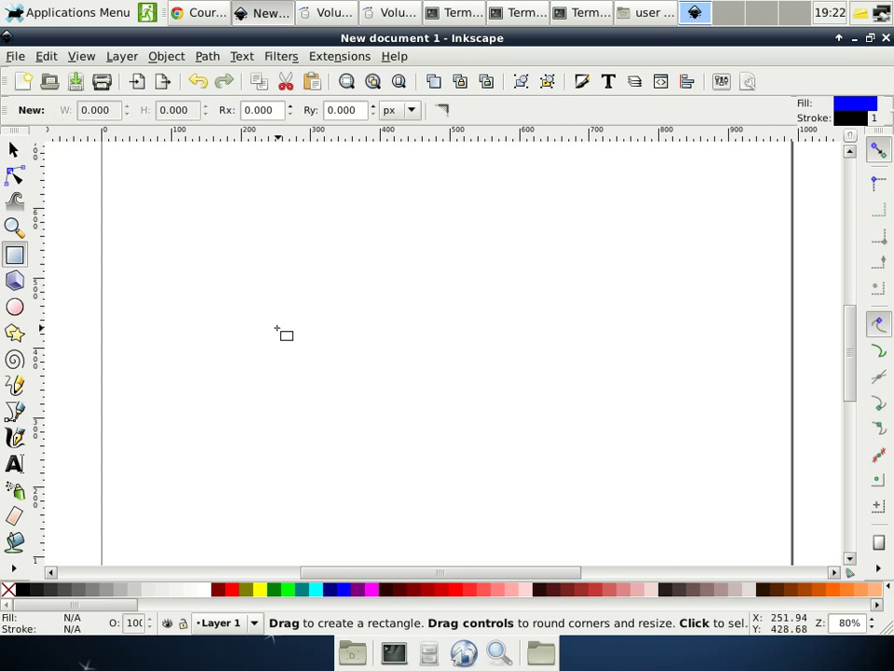
{"action": "left_click_drag", "start_coordinate": [154, 297], "coordinate": [253, 367]}
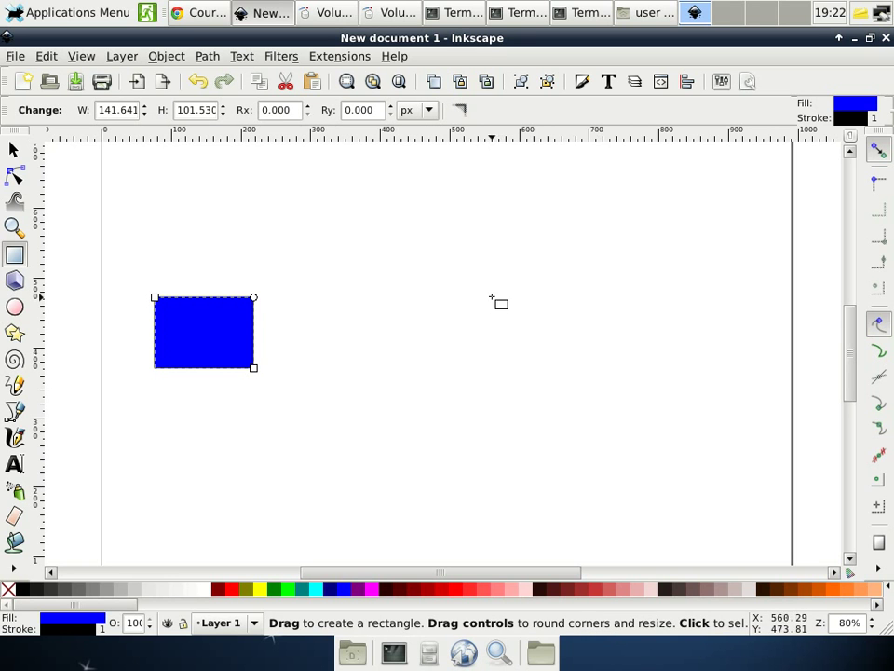
{"action": "left_click_drag", "start_coordinate": [599, 236], "coordinate": [689, 300]}
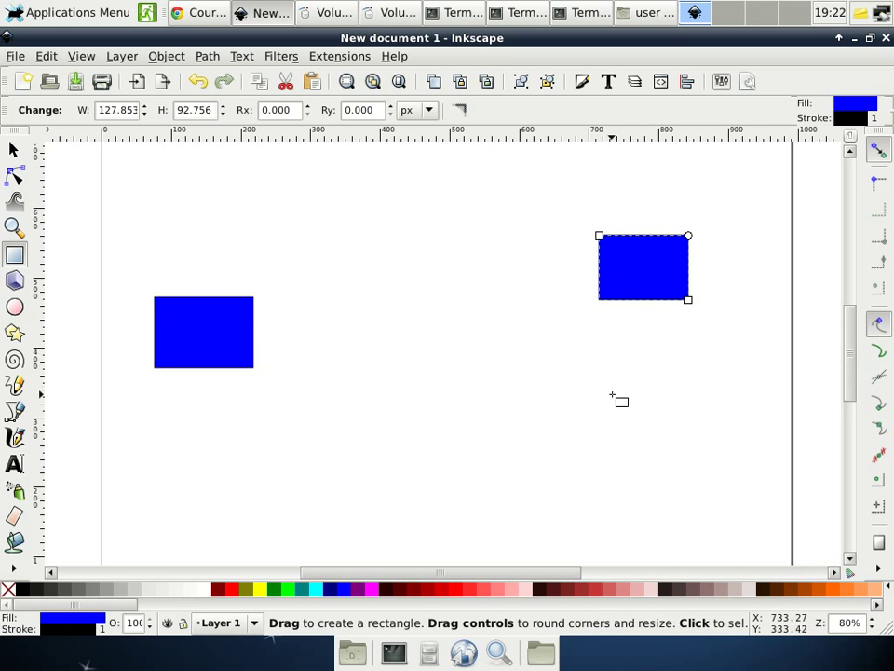
{"action": "left_click_drag", "start_coordinate": [606, 351], "coordinate": [701, 414]}
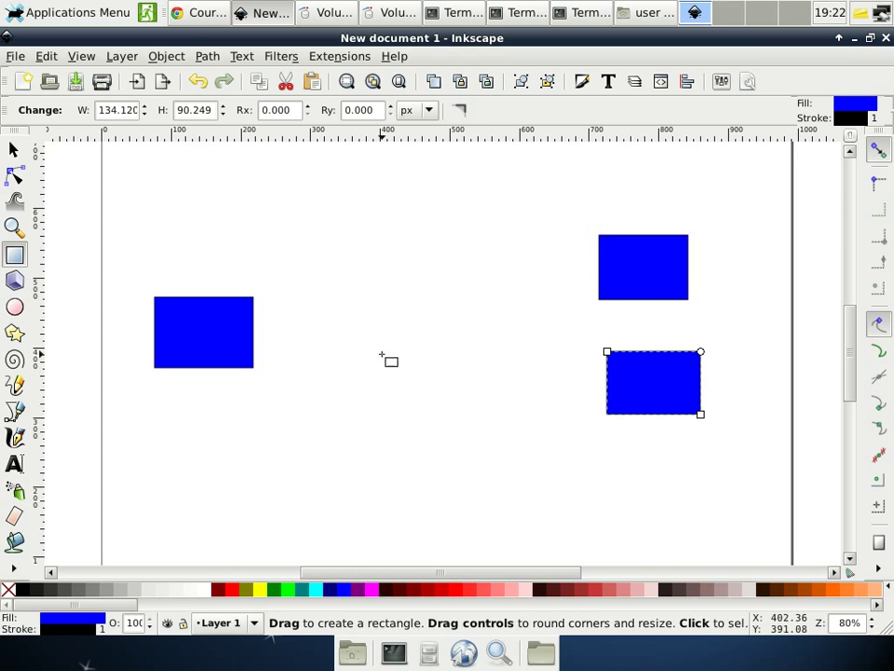
{"action": "left_click", "coordinate": [14, 306]}
{"action": "left_click_drag", "start_coordinate": [482, 295], "coordinate": [559, 359]}
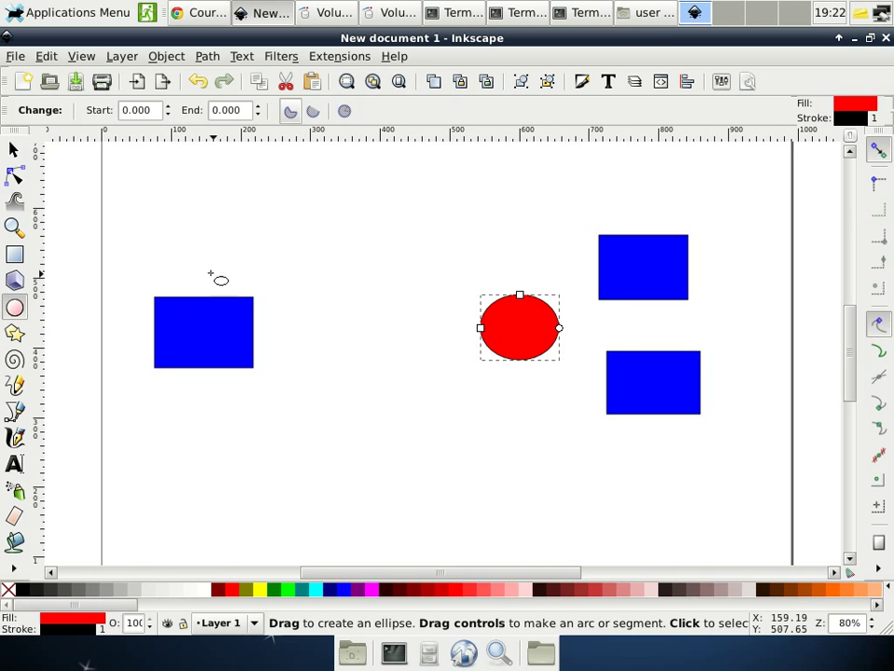
- Remove the fill from all three rectangles and the ellipse, leaving only their outlines
{"action": "left_click", "coordinate": [14, 149]}
{"action": "left_click", "coordinate": [234, 325]}
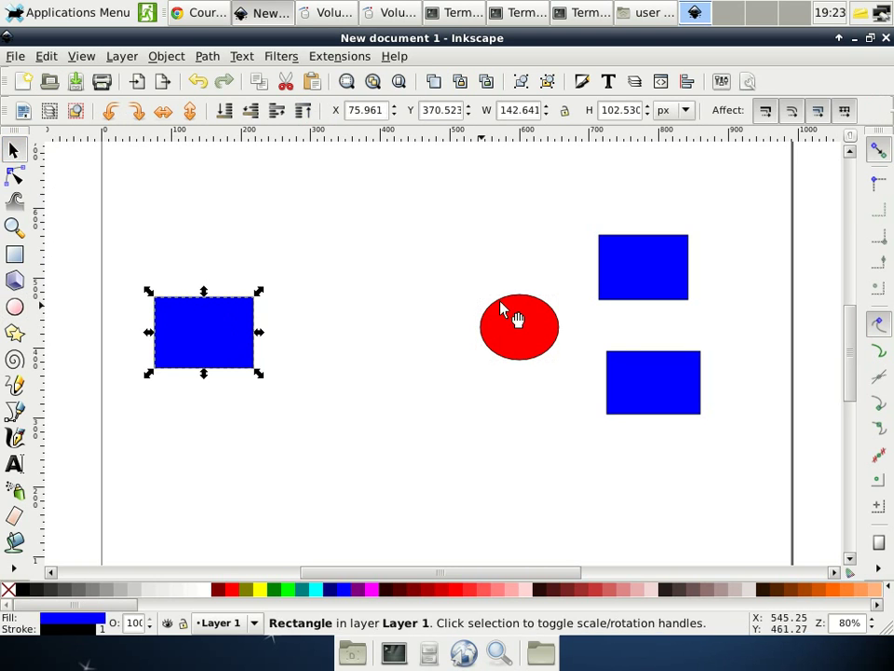
{"action": "left_click", "coordinate": [535, 316], "text": "shift"}
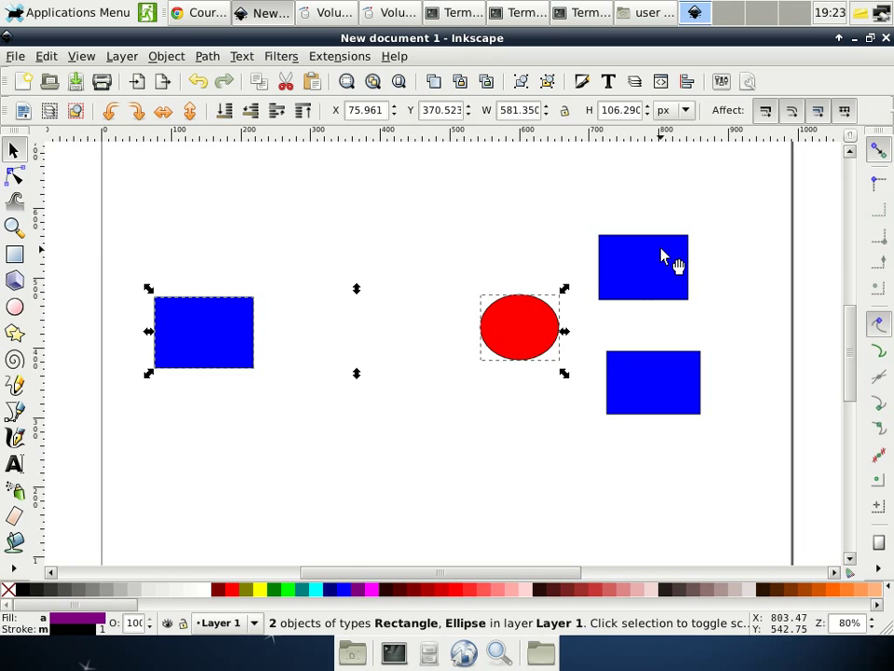
{"action": "left_click", "coordinate": [663, 256], "text": "shift"}
{"action": "left_click", "coordinate": [680, 386], "text": "shift"}
{"action": "right_click", "coordinate": [675, 383]}
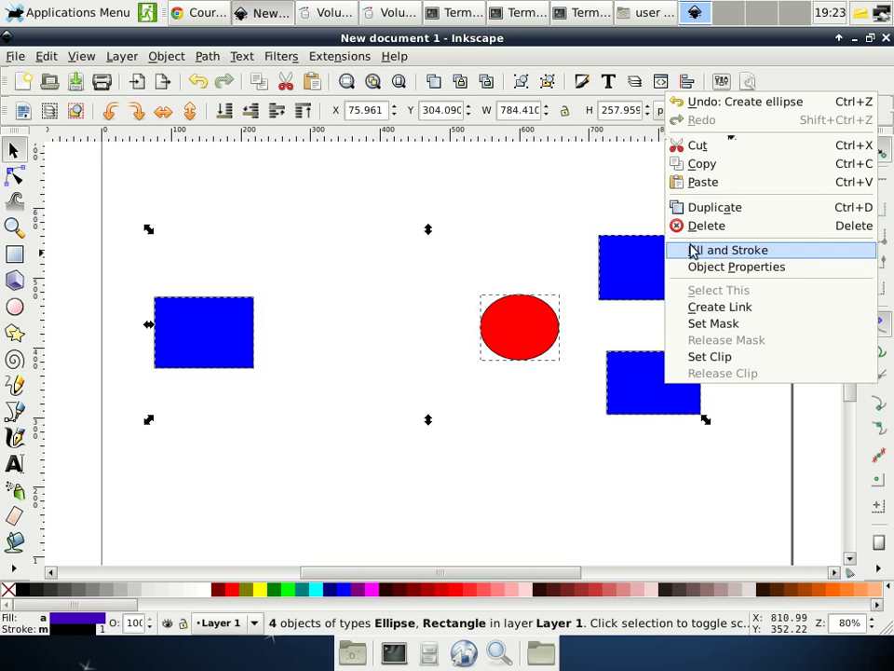
{"action": "left_click", "coordinate": [726, 251]}
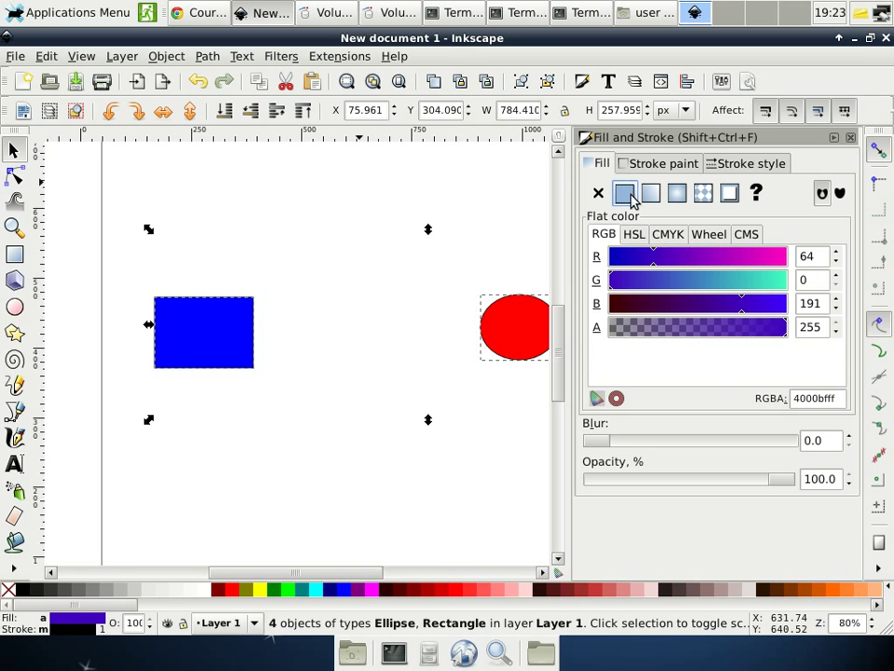
{"action": "left_click", "coordinate": [598, 194]}
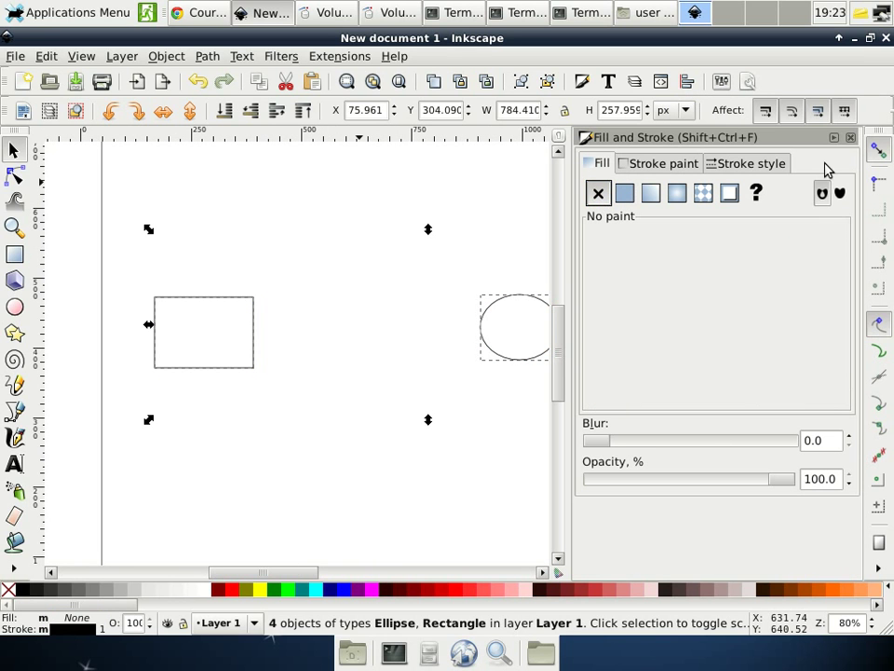
{"action": "left_click", "coordinate": [850, 139]}
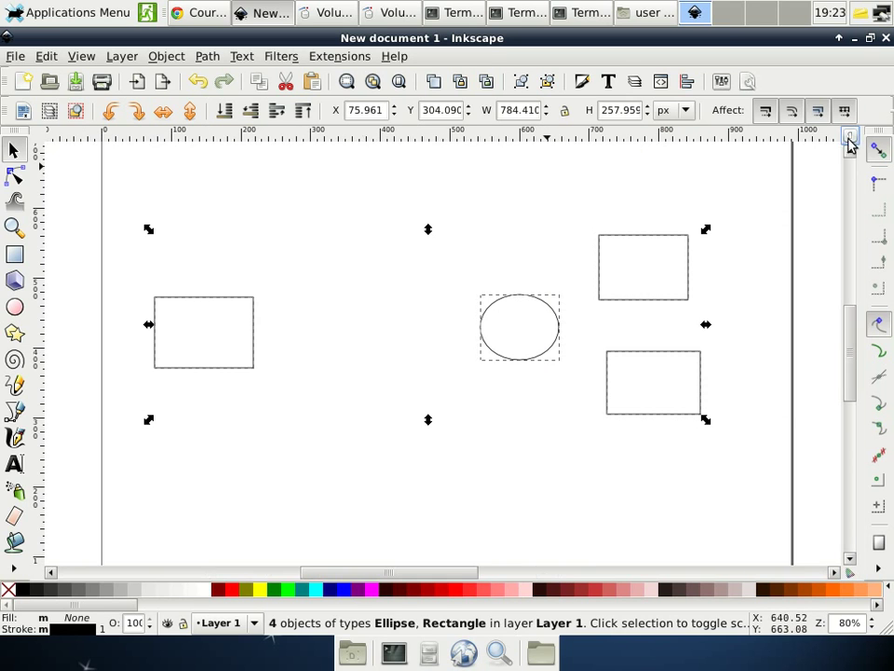
{"action": "left_click", "coordinate": [253, 467]}
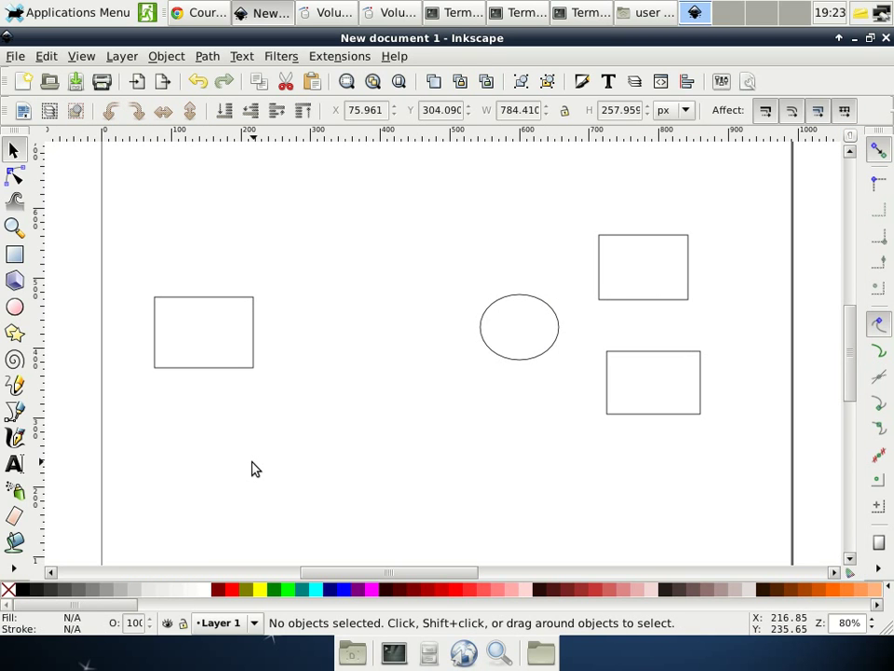
- Add the text label "Office1" and position it inside the rectangle on the page's left side
{"action": "key", "text": "t"}
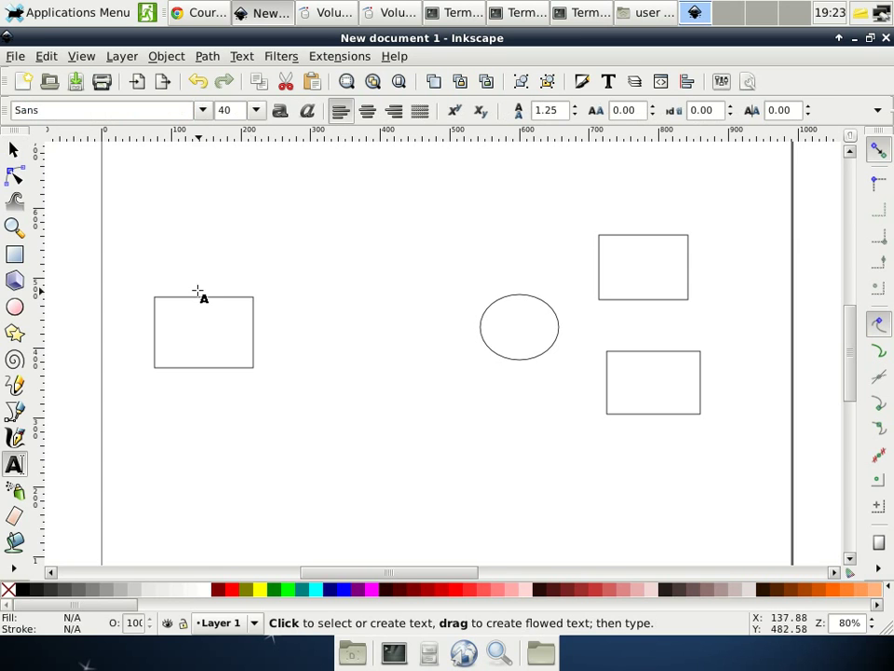
{"action": "left_click", "coordinate": [168, 335]}
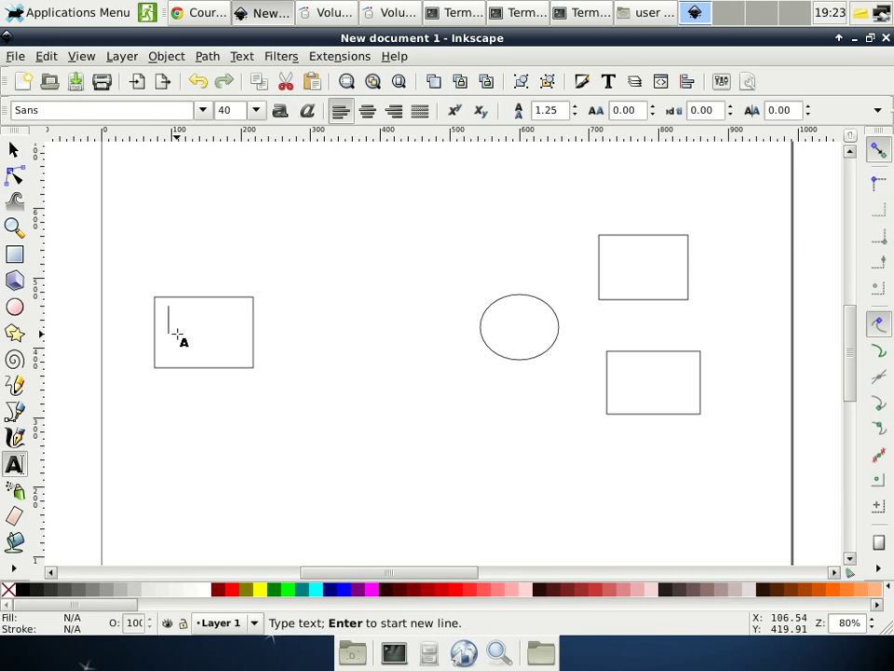
{"action": "type", "text": "Office1"}
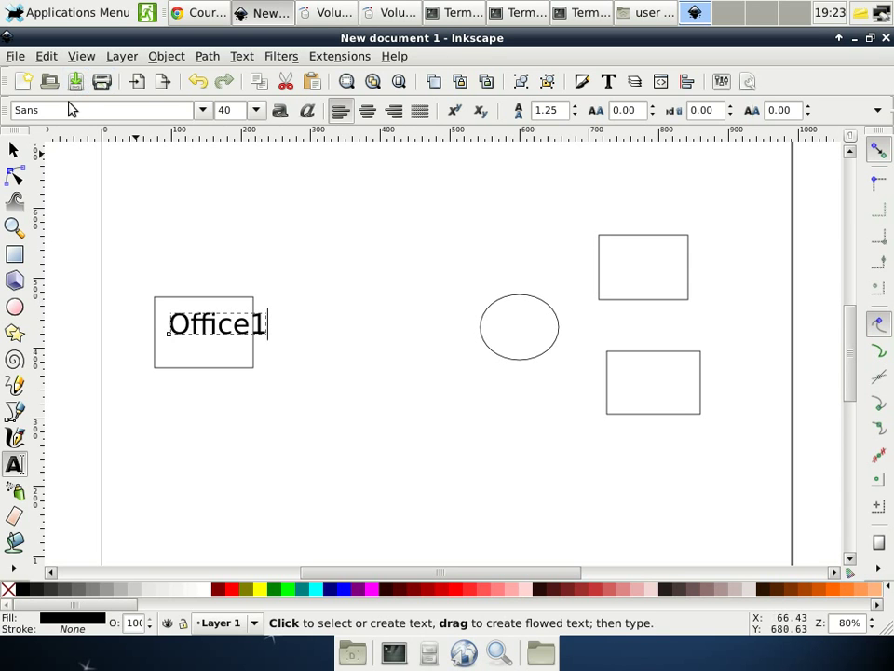
{"action": "left_click", "coordinate": [14, 149]}
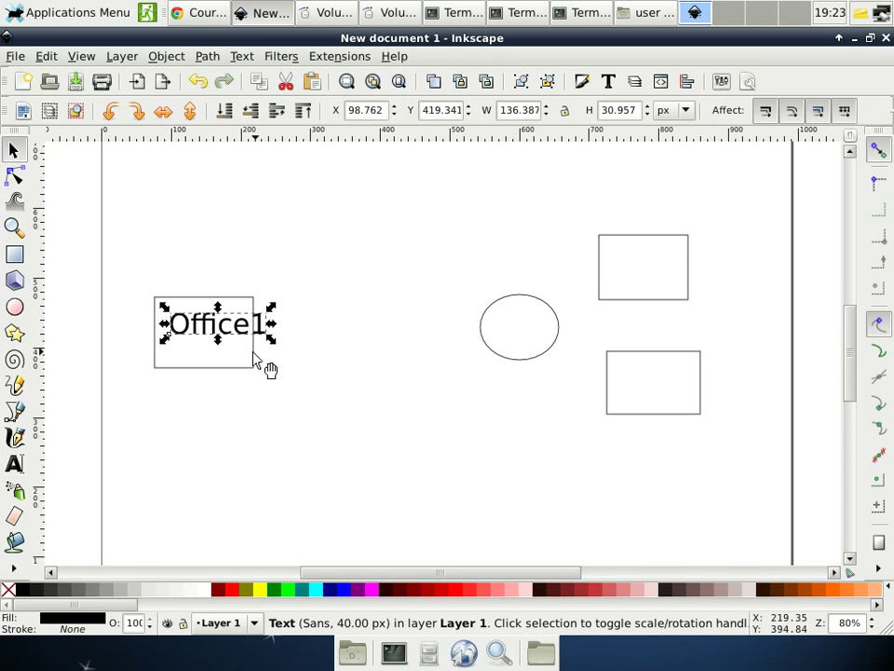
{"action": "left_click_drag", "start_coordinate": [243, 343], "coordinate": [226, 353]}
{"action": "left_click", "coordinate": [524, 329]}
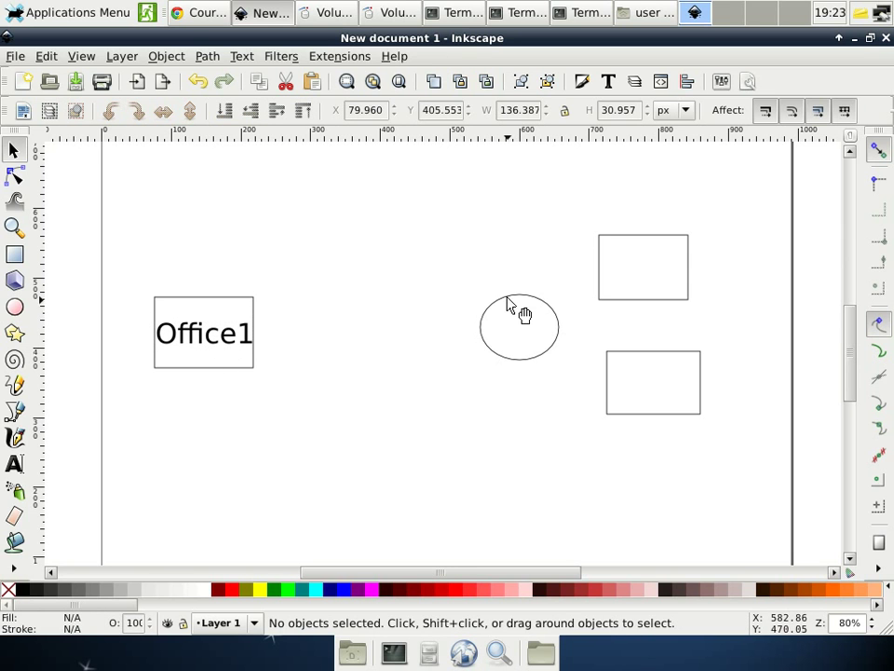
- Add the text label "gw" and center it inside the ellipse
{"action": "left_click", "coordinate": [15, 463]}
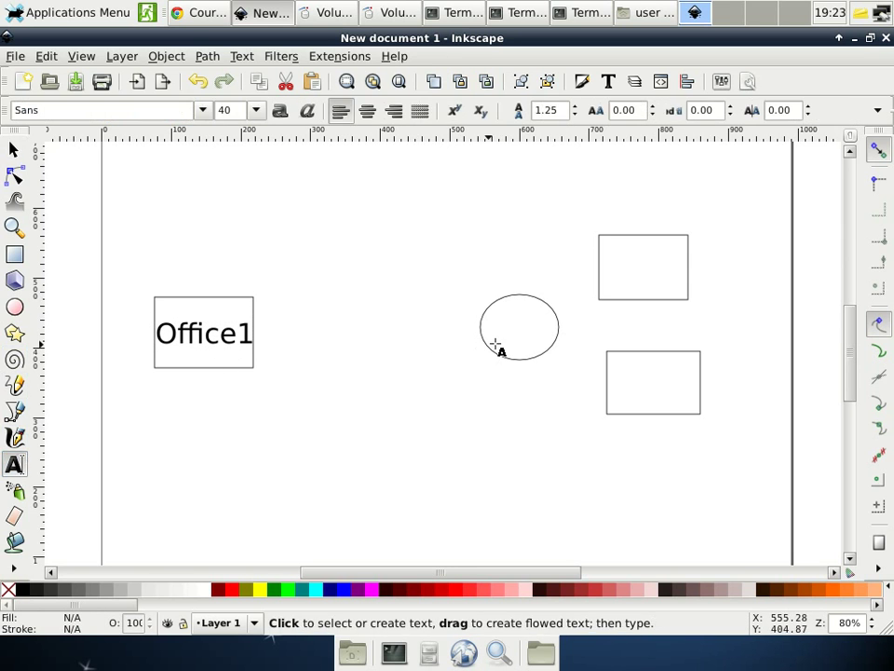
{"action": "left_click", "coordinate": [504, 324]}
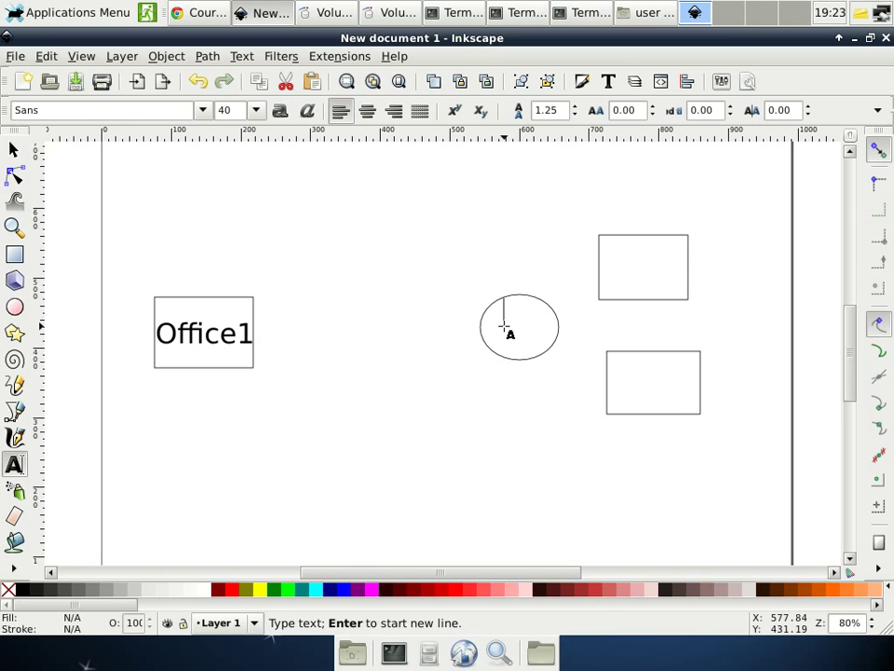
{"action": "type", "text": "gw"}
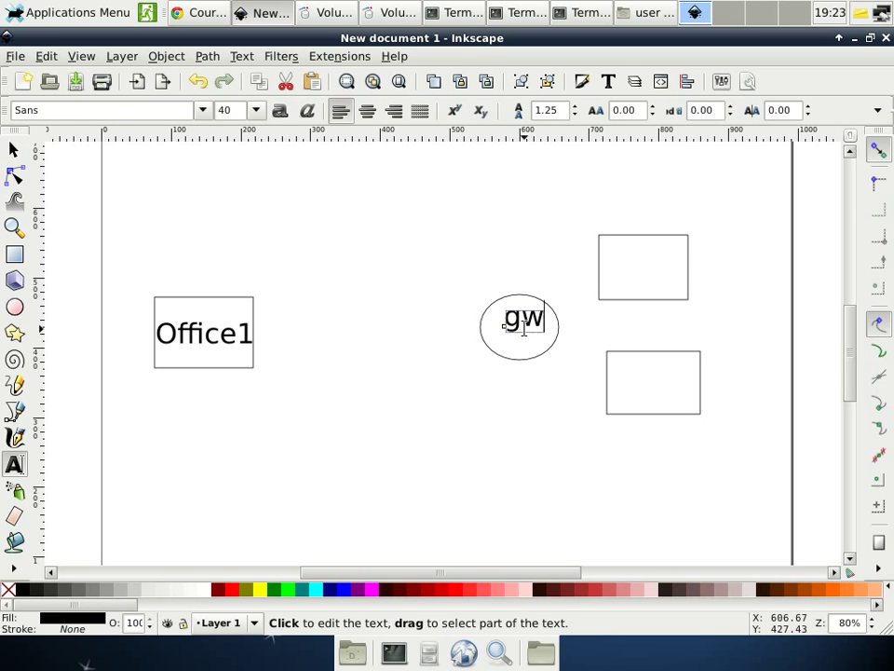
{"action": "left_click", "coordinate": [14, 150]}
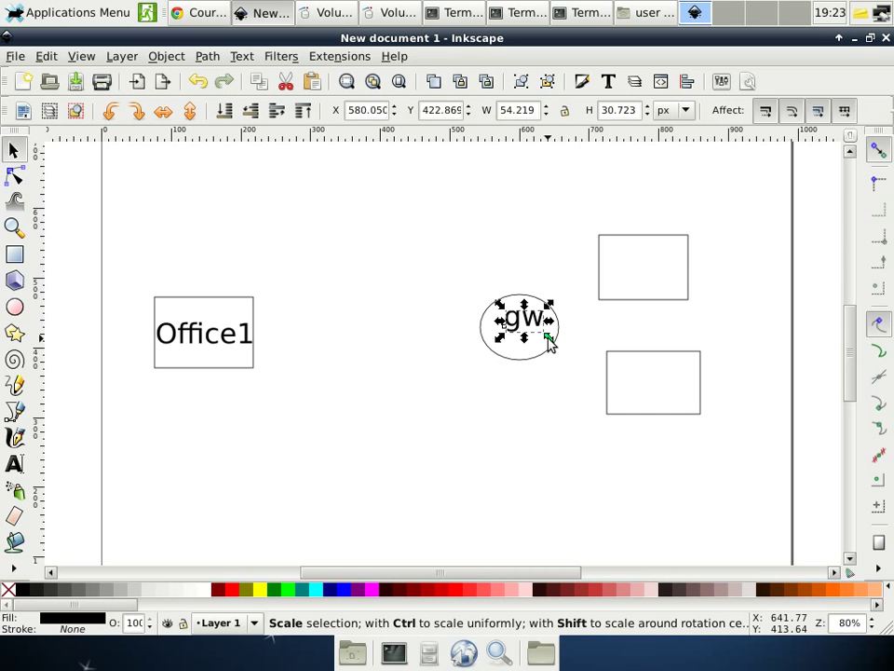
{"action": "left_click_drag", "start_coordinate": [547, 336], "coordinate": [541, 342]}
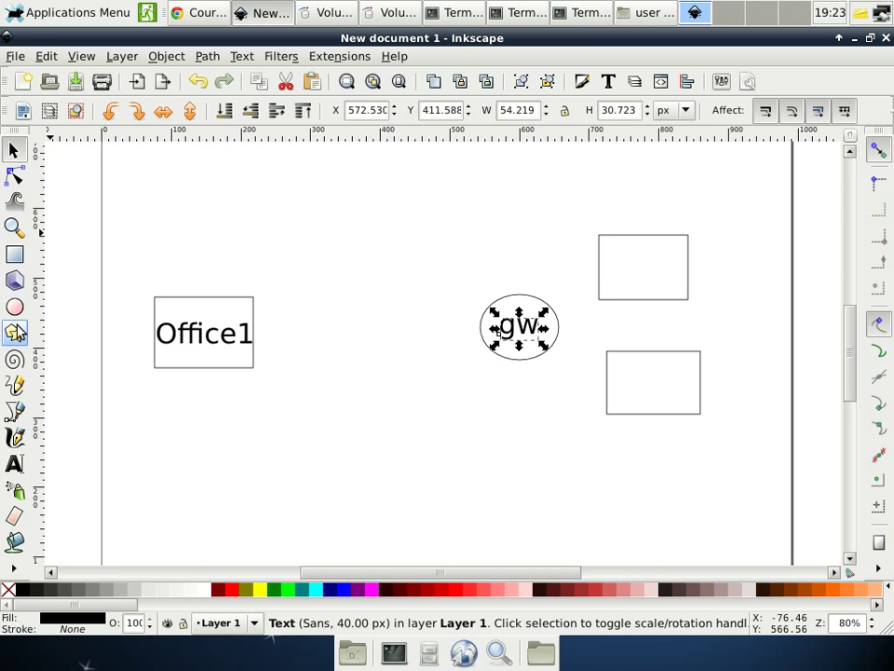
- Add the text label "netbox" inside the upper-right rectangle and widen that rectangle to about 159 px around it
{"action": "left_click", "coordinate": [14, 463]}
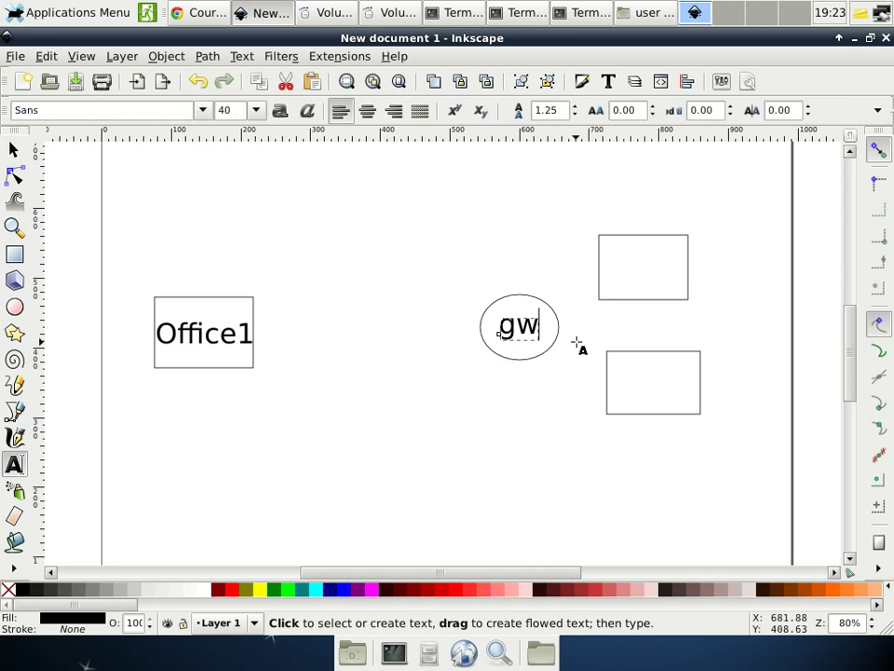
{"action": "left_click", "coordinate": [614, 271]}
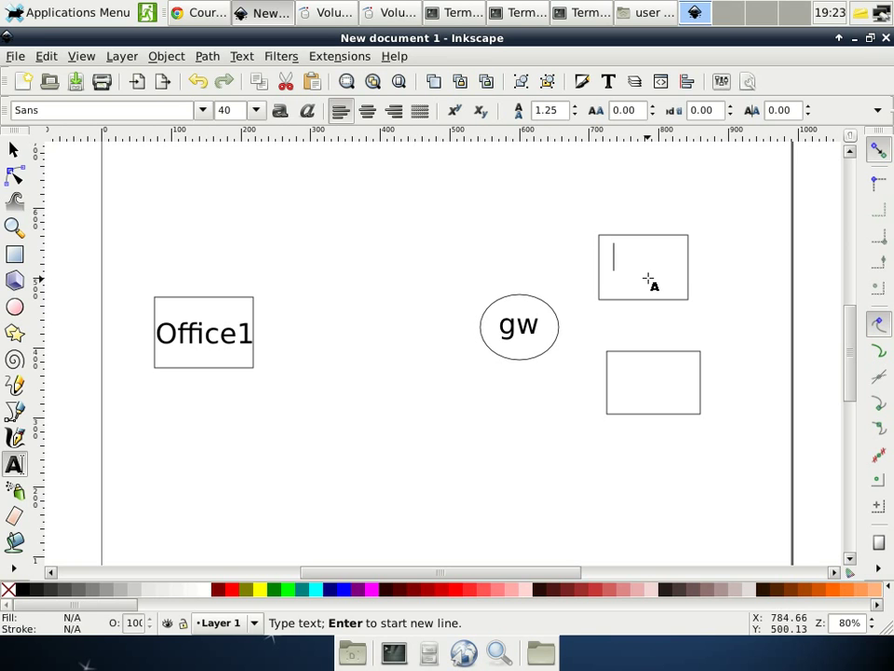
{"action": "type", "text": "netbox"}
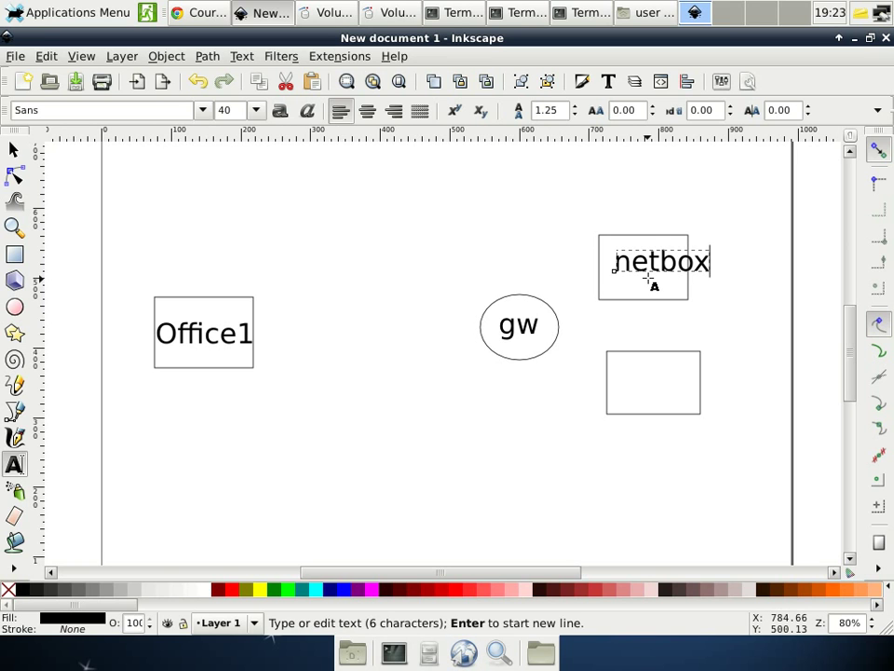
{"action": "left_click", "coordinate": [14, 150]}
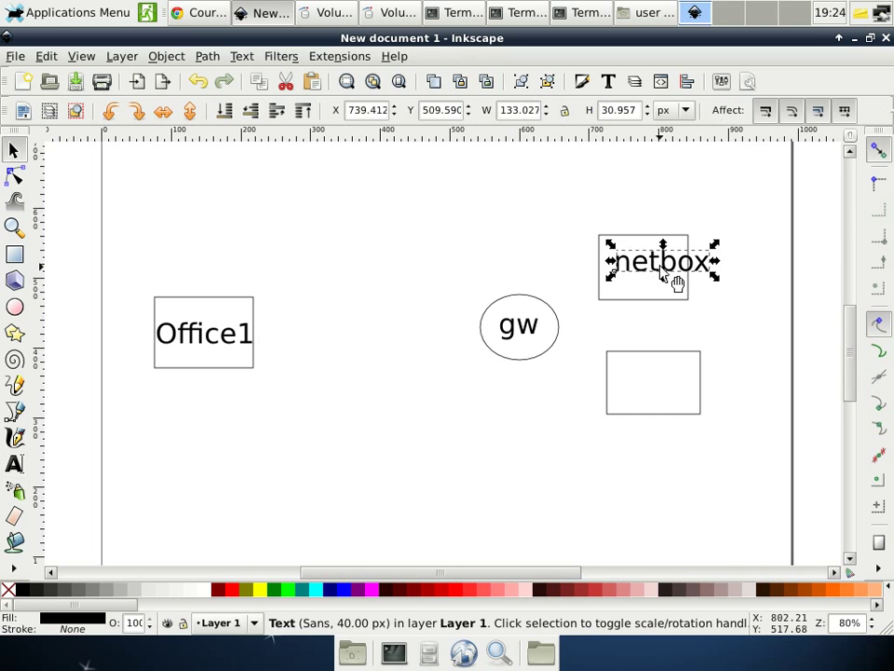
{"action": "left_click_drag", "start_coordinate": [675, 277], "coordinate": [664, 280]}
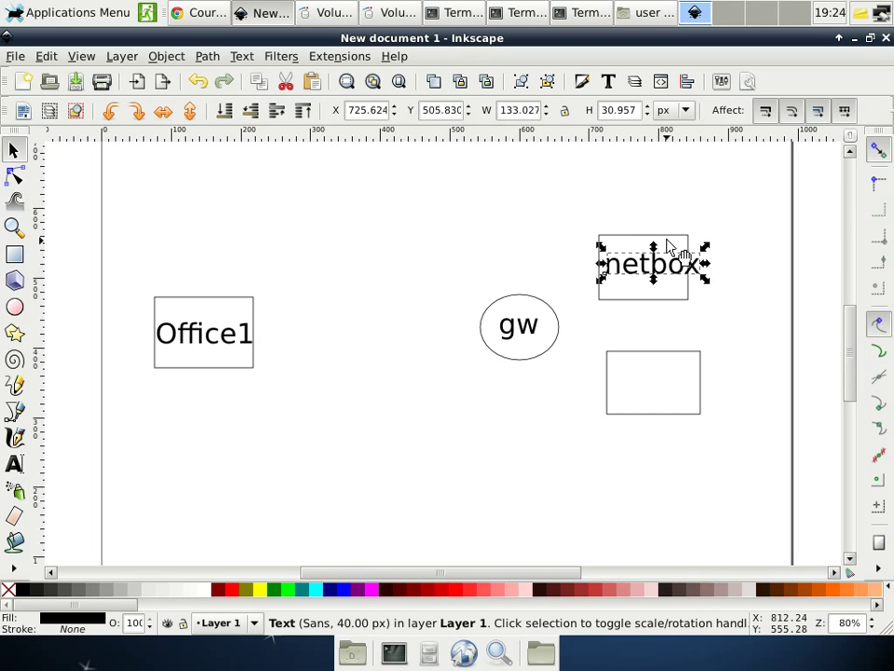
{"action": "left_click", "coordinate": [665, 237]}
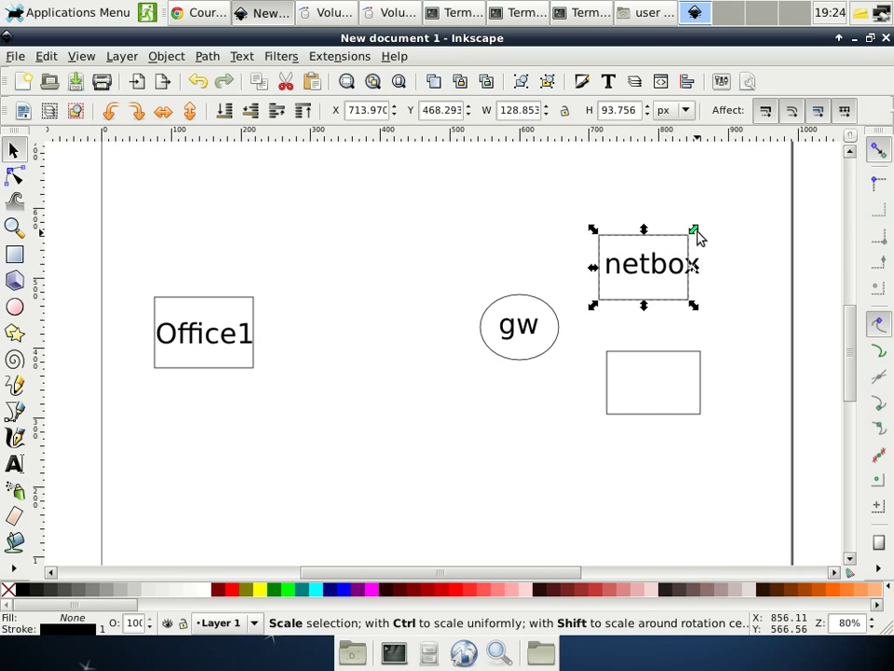
{"action": "left_click_drag", "start_coordinate": [697, 234], "coordinate": [716, 232]}
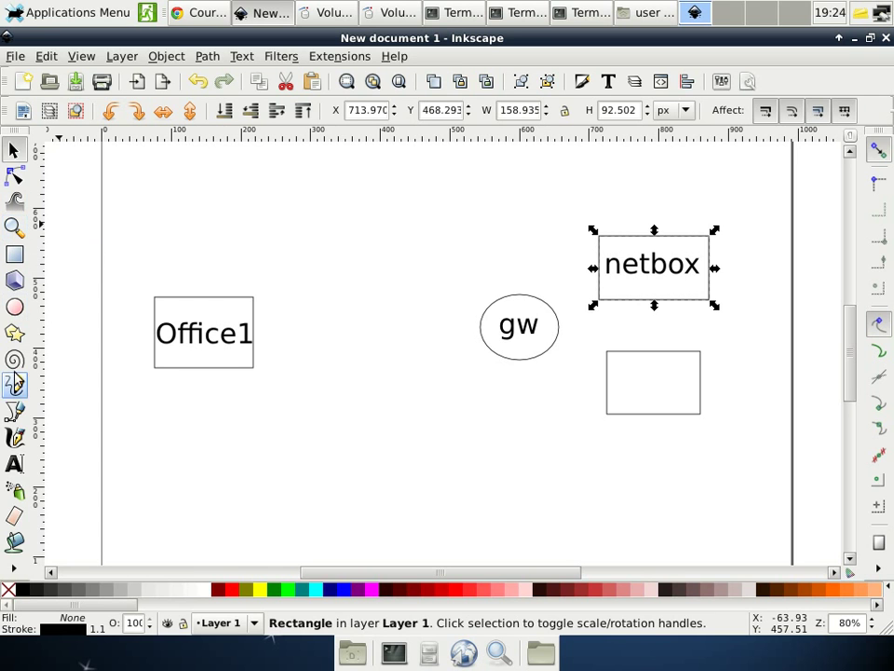
- Add the text label "desktop" inside the lower-right rectangle and widen that rectangle to about 180 px around it
{"action": "left_click", "coordinate": [14, 463]}
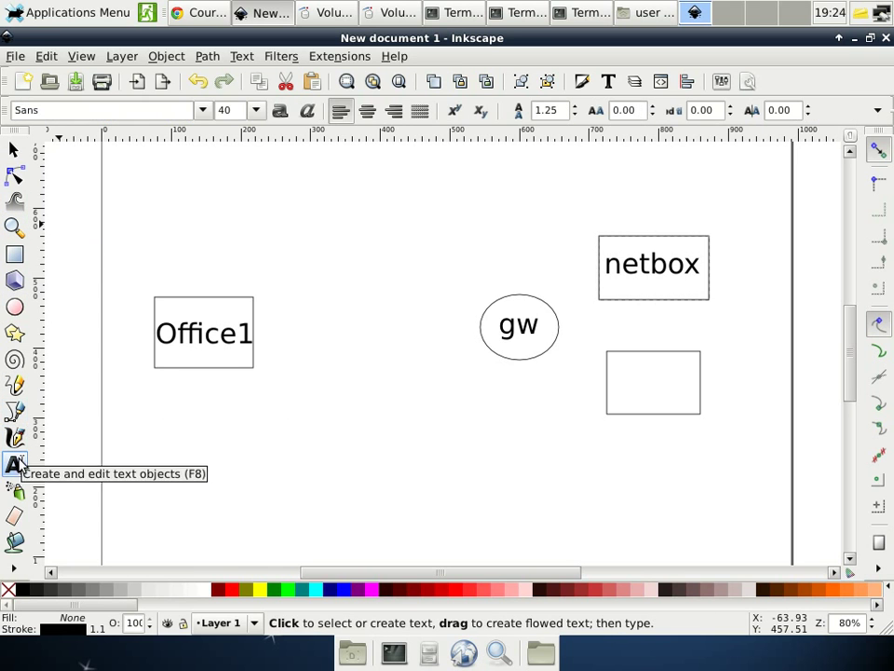
{"action": "left_click", "coordinate": [612, 387]}
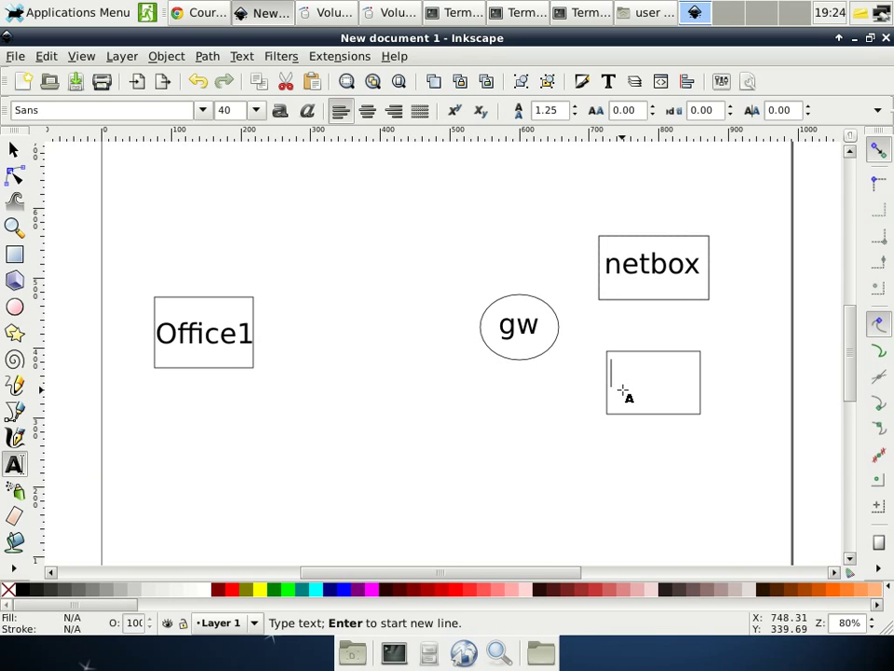
{"action": "type", "text": "desktop"}
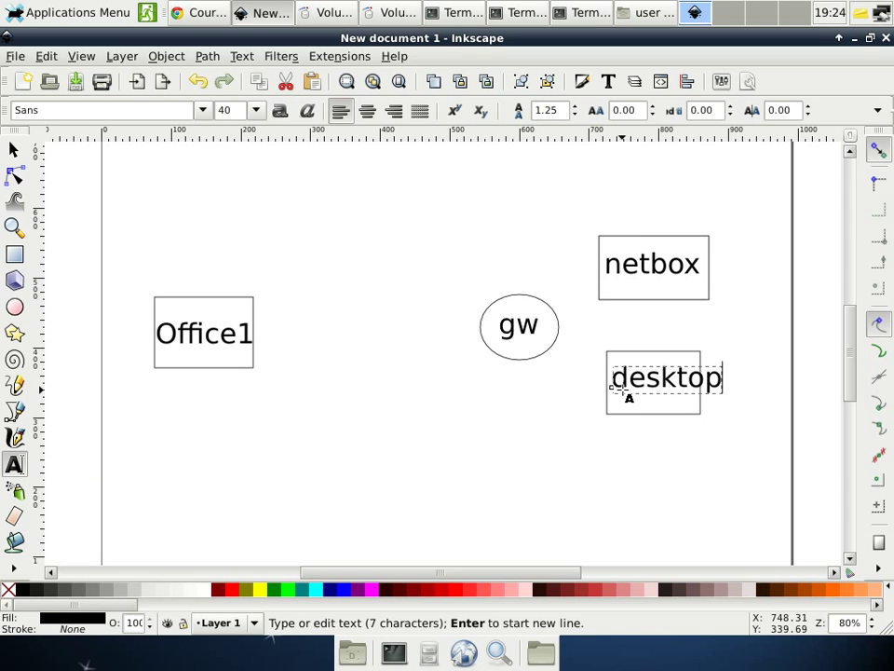
{"action": "left_click", "coordinate": [14, 149]}
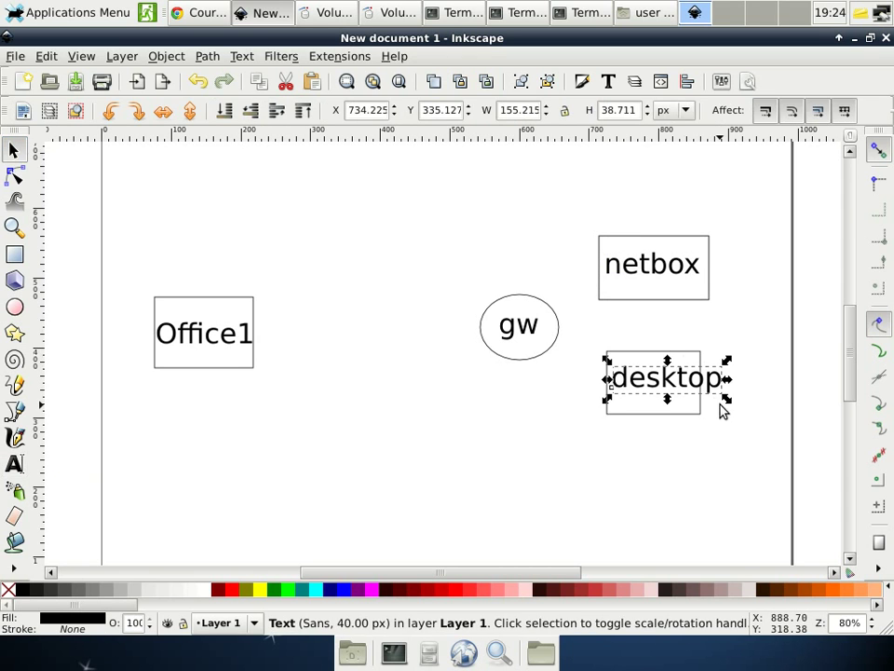
{"action": "left_click", "coordinate": [701, 413]}
{"action": "left_click_drag", "start_coordinate": [707, 348], "coordinate": [741, 350]}
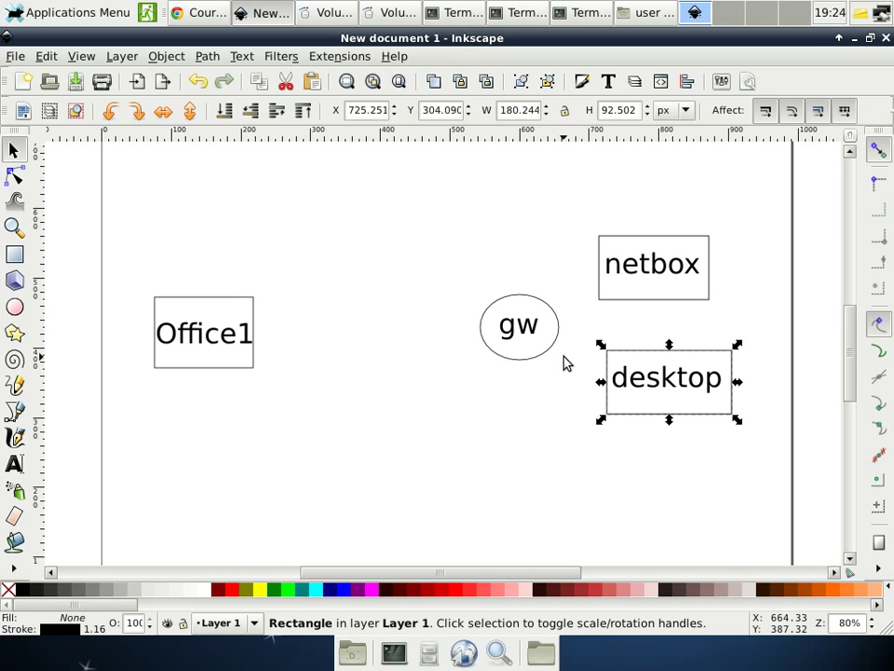
- Group the "netbox" label with its surrounding rectangle
{"action": "left_click", "coordinate": [665, 282]}
{"action": "left_click", "coordinate": [677, 210]}
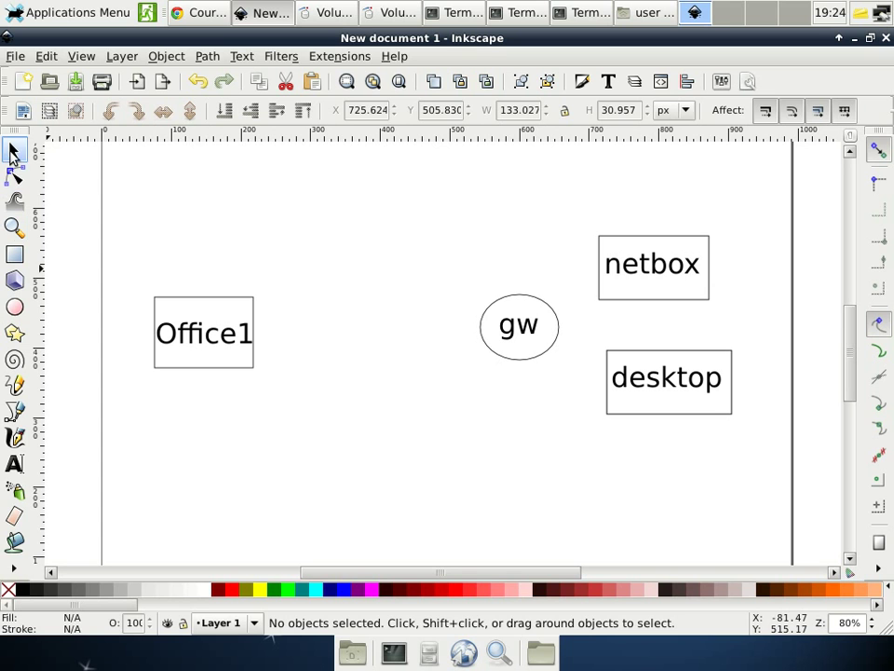
{"action": "left_click_drag", "start_coordinate": [591, 223], "coordinate": [723, 311]}
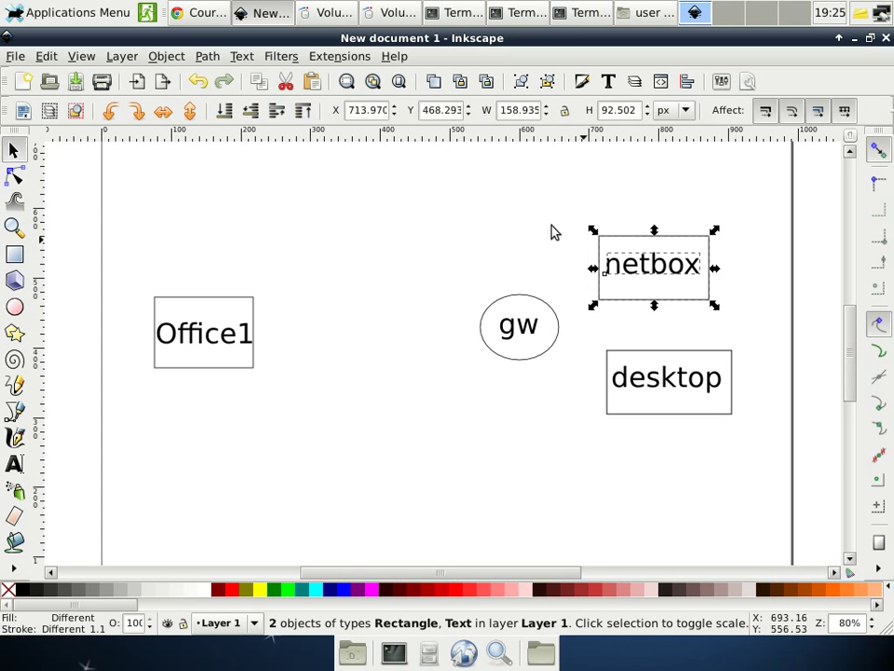
{"action": "left_click", "coordinate": [284, 59]}
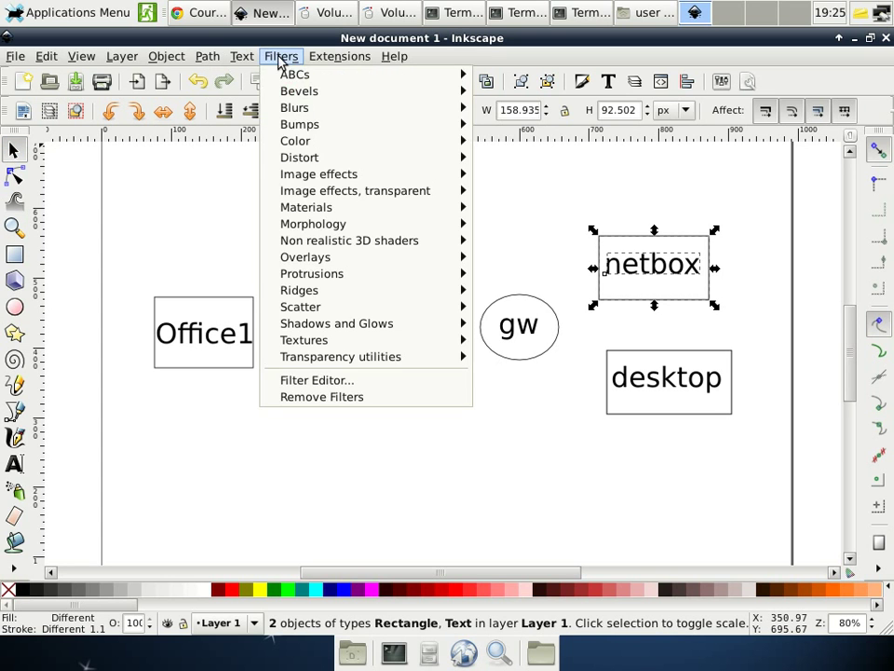
{"action": "mouse_move", "coordinate": [218, 60]}
{"action": "mouse_move", "coordinate": [167, 58]}
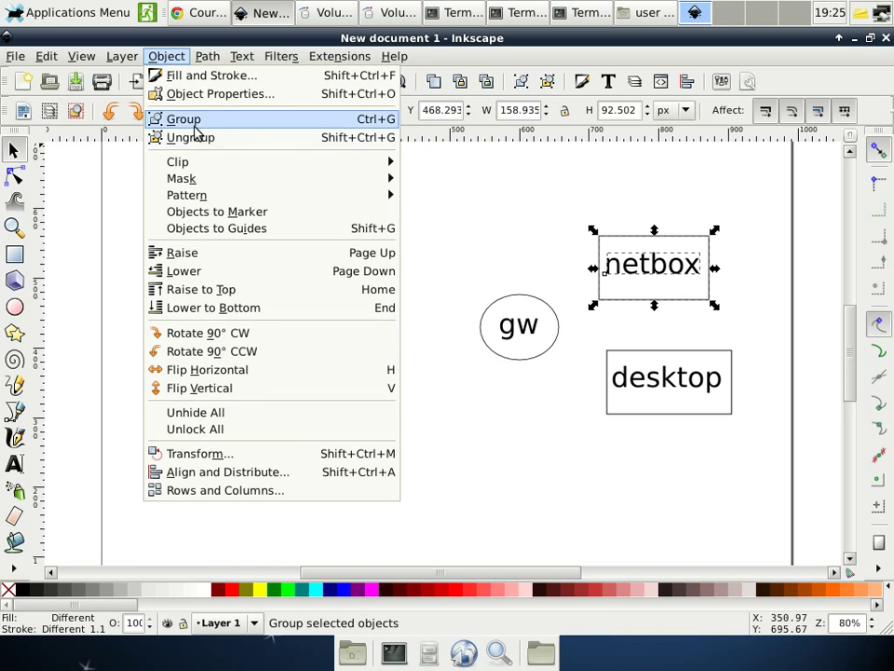
{"action": "left_click", "coordinate": [196, 119]}
- Group the "desktop" label with its rectangle, and group the "gw" label with its ellipse
{"action": "left_click", "coordinate": [569, 345]}
{"action": "left_click_drag", "start_coordinate": [583, 325], "coordinate": [786, 426]}
{"action": "left_click", "coordinate": [166, 56]}
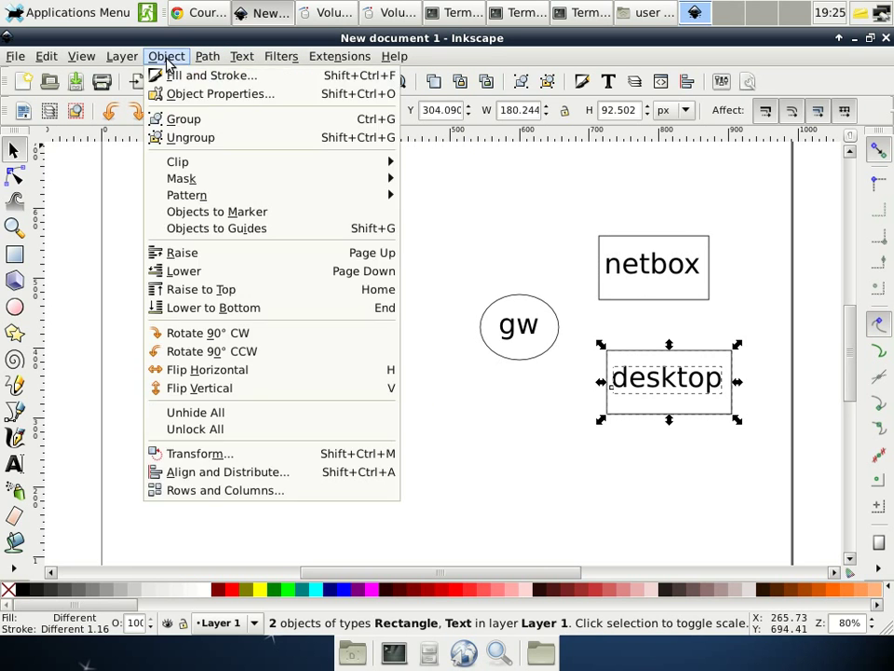
{"action": "left_click", "coordinate": [183, 120]}
{"action": "left_click_drag", "start_coordinate": [430, 273], "coordinate": [572, 383]}
{"action": "left_click", "coordinate": [166, 56]}
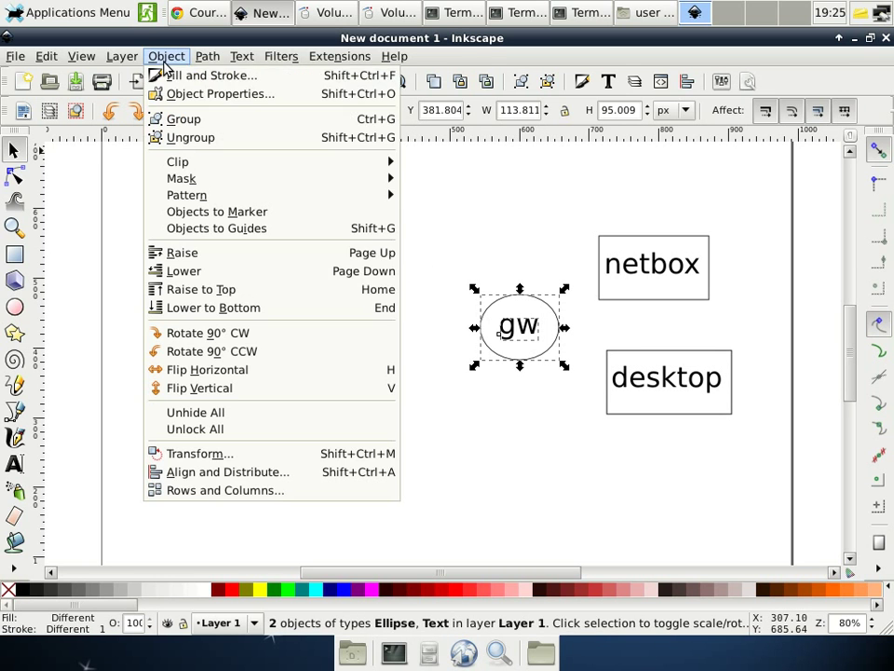
{"action": "left_click", "coordinate": [186, 119]}
- Group the "Office1" label with its rectangle and clear the selection
{"action": "left_click", "coordinate": [367, 274]}
{"action": "left_click_drag", "start_coordinate": [117, 271], "coordinate": [298, 412]}
{"action": "left_click", "coordinate": [166, 56]}
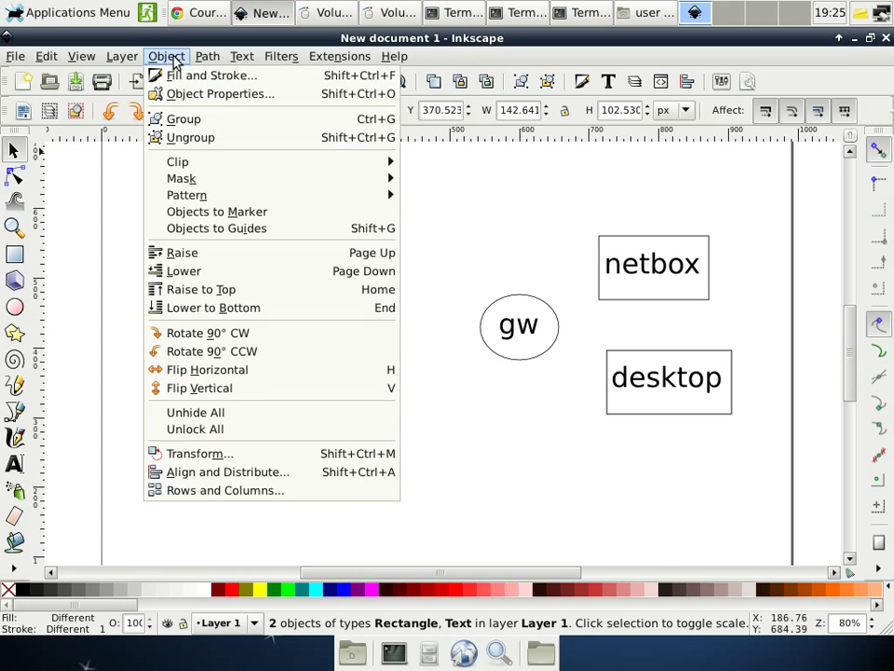
{"action": "left_click", "coordinate": [188, 119]}
{"action": "left_click", "coordinate": [377, 470]}
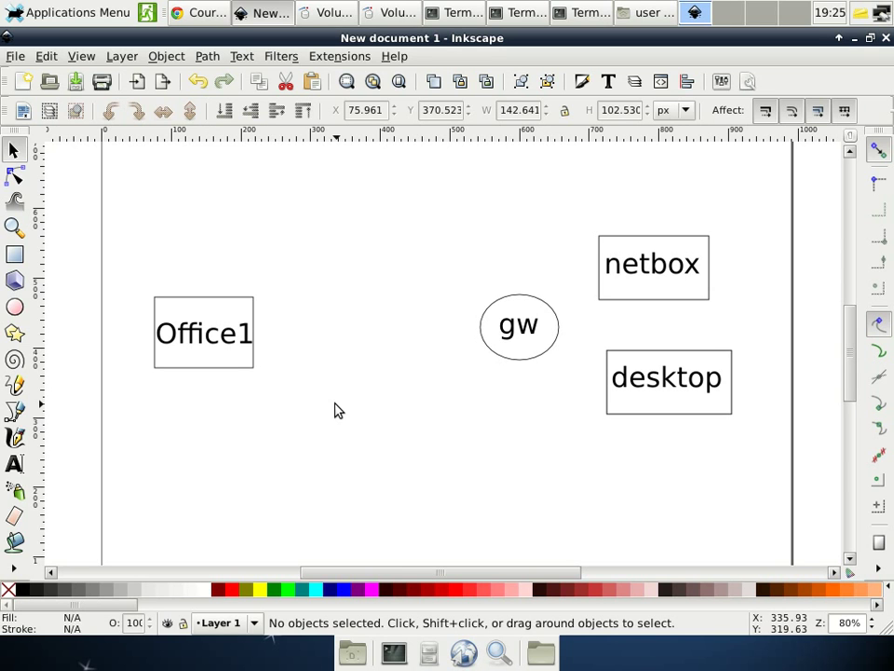
- Duplicate the "gw" ellipse group and place the copy just to the right of the Office1 box, at about X 295 px
{"action": "left_click", "coordinate": [533, 326]}
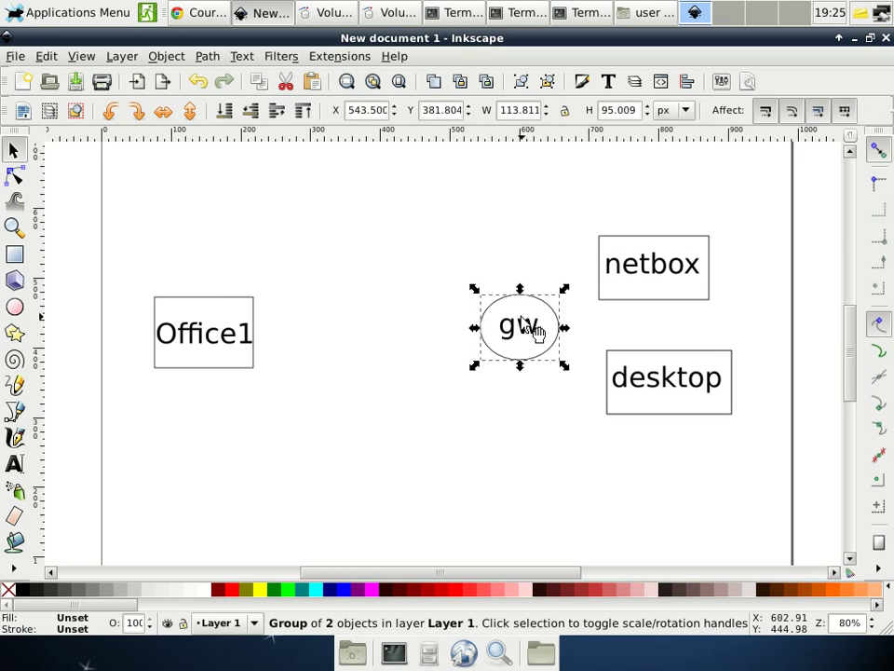
{"action": "left_click_drag", "start_coordinate": [521, 290], "coordinate": [521, 287]}
{"action": "key", "text": "Escape"}
{"action": "left_click", "coordinate": [533, 336]}
{"action": "key", "text": "ctrl+d"}
{"action": "left_click_drag", "start_coordinate": [533, 335], "coordinate": [358, 339]}
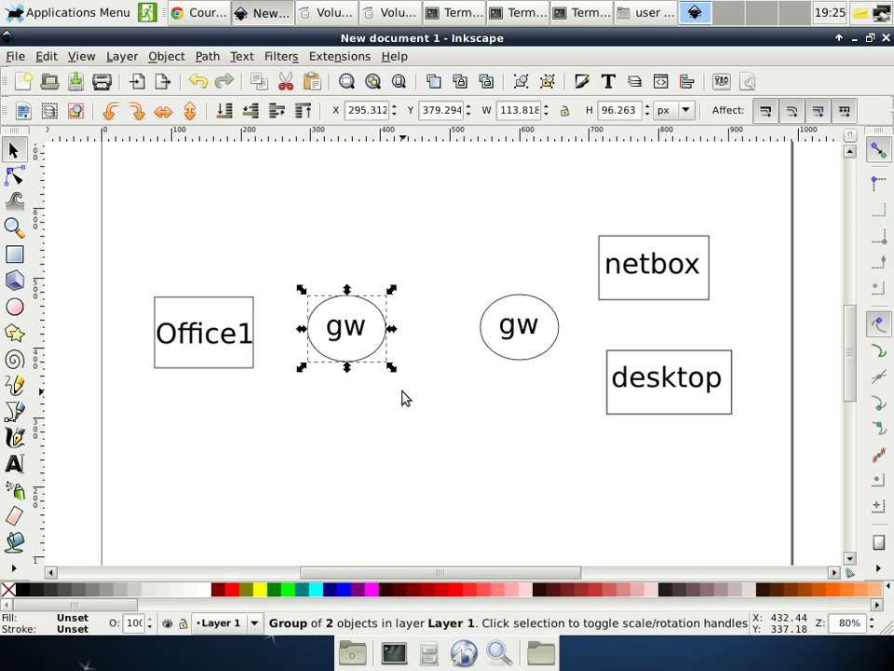
{"action": "left_click", "coordinate": [404, 418]}
- Move the original gw ellipse, netbox and desktop groups together about 68 px to the right
{"action": "left_click_drag", "start_coordinate": [474, 214], "coordinate": [753, 451]}
{"action": "left_click_drag", "start_coordinate": [640, 281], "coordinate": [690, 285]}
{"action": "left_click", "coordinate": [462, 377]}
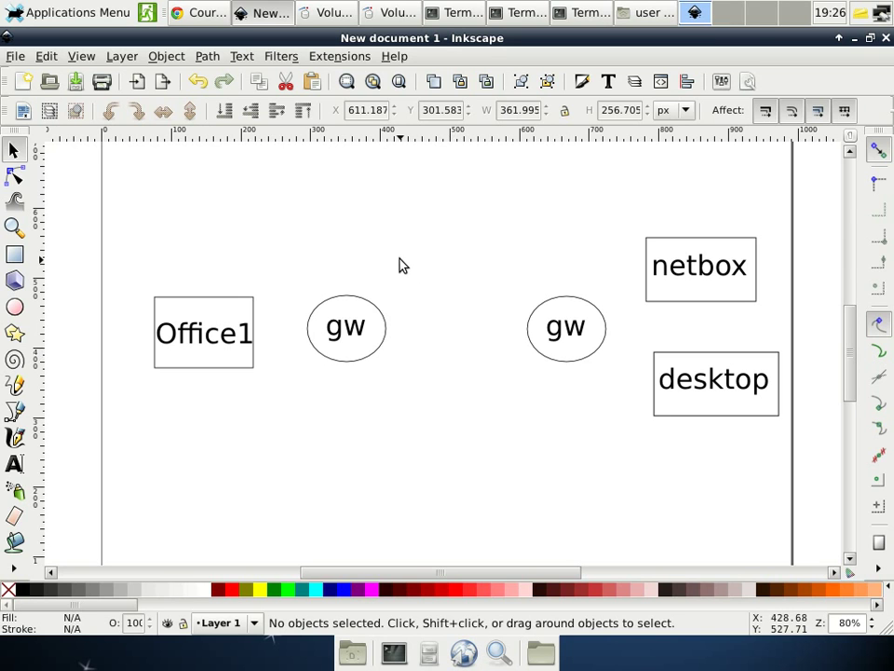
{"action": "left_click", "coordinate": [742, 398]}
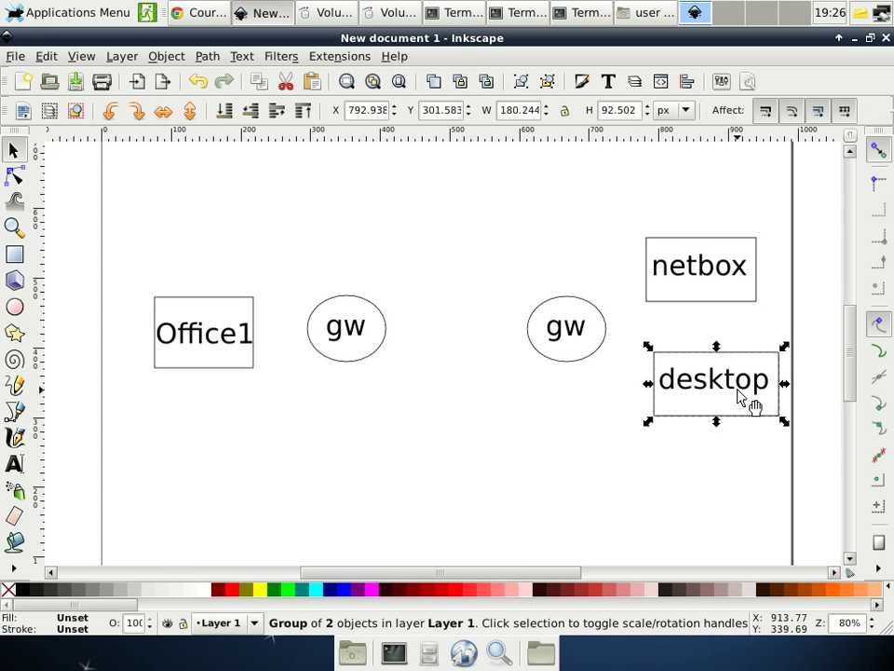
{"action": "left_click", "coordinate": [209, 328]}
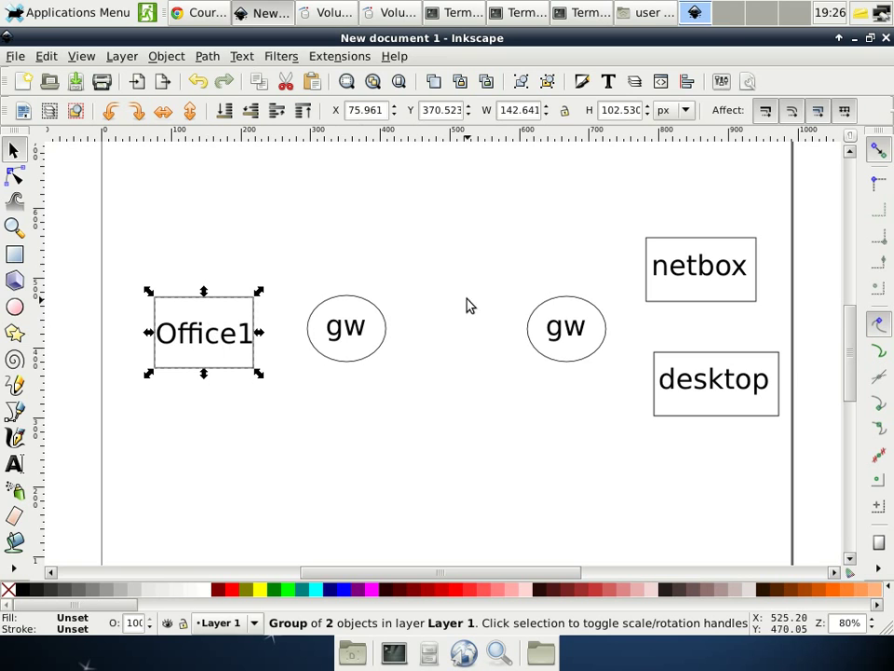
{"action": "left_click", "coordinate": [574, 345]}
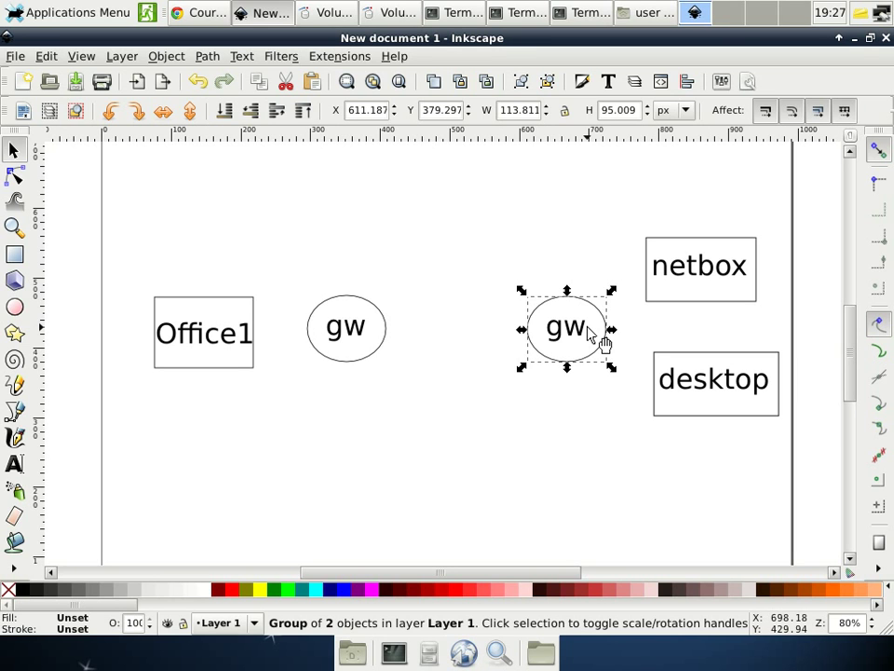
- Spread the right-hand boxes apart, moving desktop down to about X 750, Y 235 px and netbox up to about X 744, Y 505 px
{"action": "left_click", "coordinate": [734, 397]}
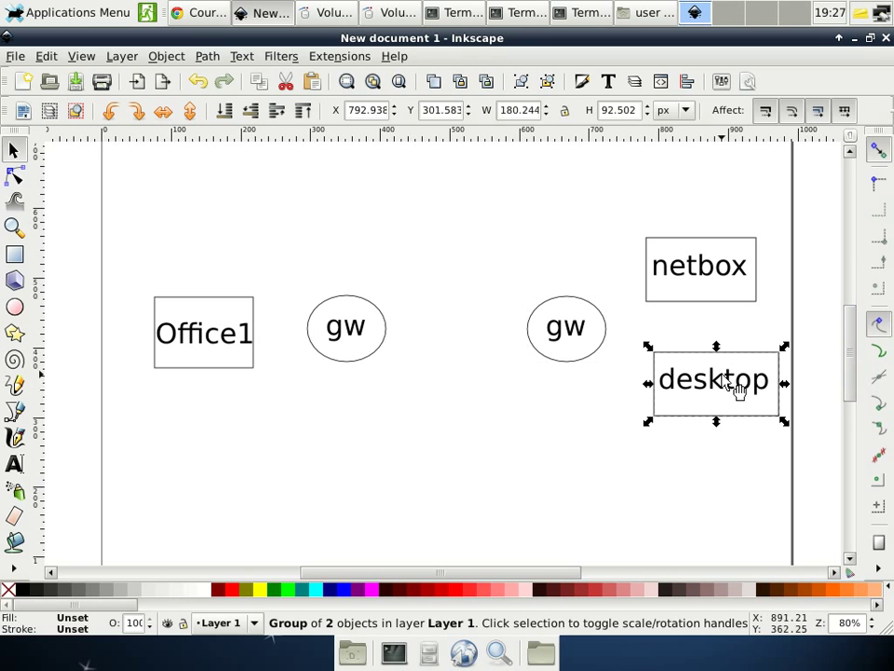
{"action": "left_click_drag", "start_coordinate": [736, 388], "coordinate": [711, 438]}
{"action": "left_click_drag", "start_coordinate": [690, 268], "coordinate": [665, 244]}
{"action": "mouse_move", "coordinate": [702, 439]}
{"action": "left_mouse_down"}
{"action": "mouse_move", "coordinate": [685, 405]}
{"action": "mouse_move", "coordinate": [689, 423]}
{"action": "left_mouse_up"}
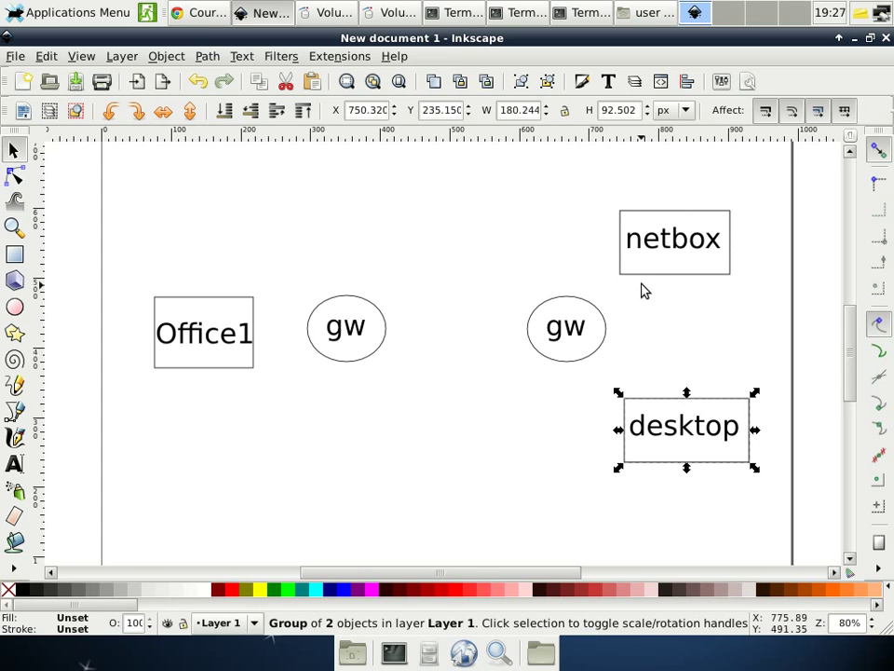
{"action": "left_click", "coordinate": [579, 341]}
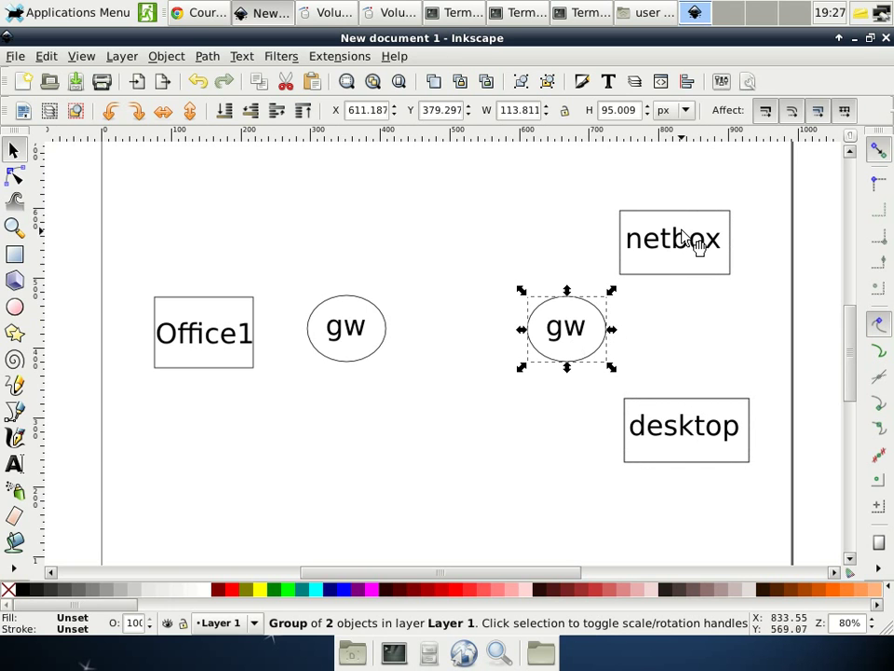
{"action": "left_click", "coordinate": [703, 432]}
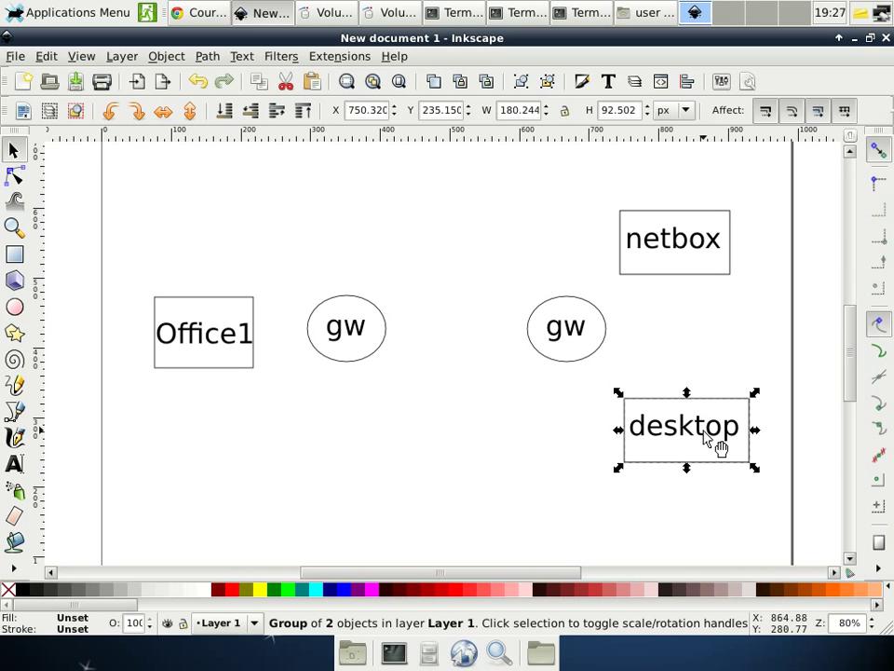
{"action": "left_click", "coordinate": [701, 245]}
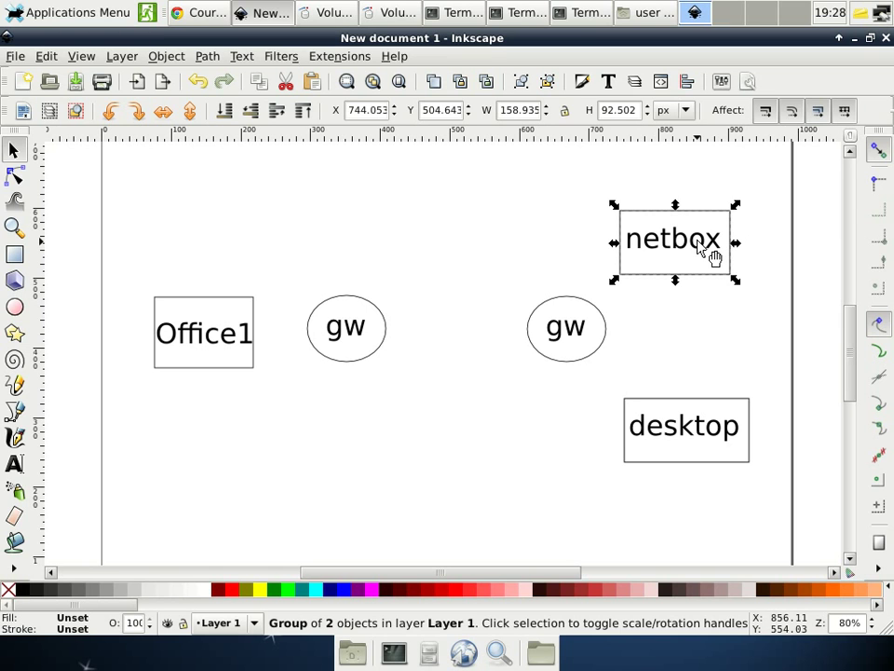
{"action": "left_click", "coordinate": [513, 397]}
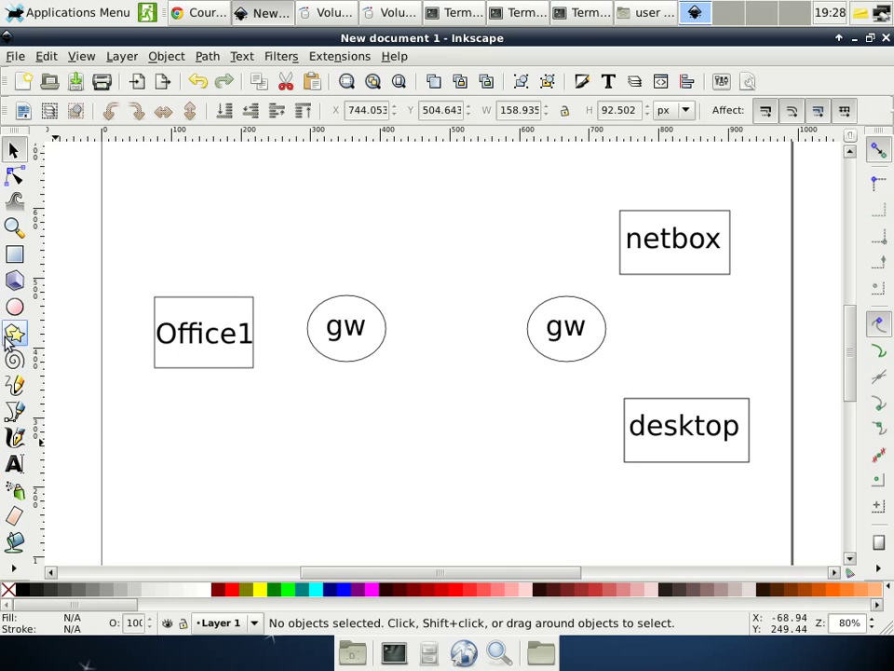
{"action": "left_click", "coordinate": [15, 391]}
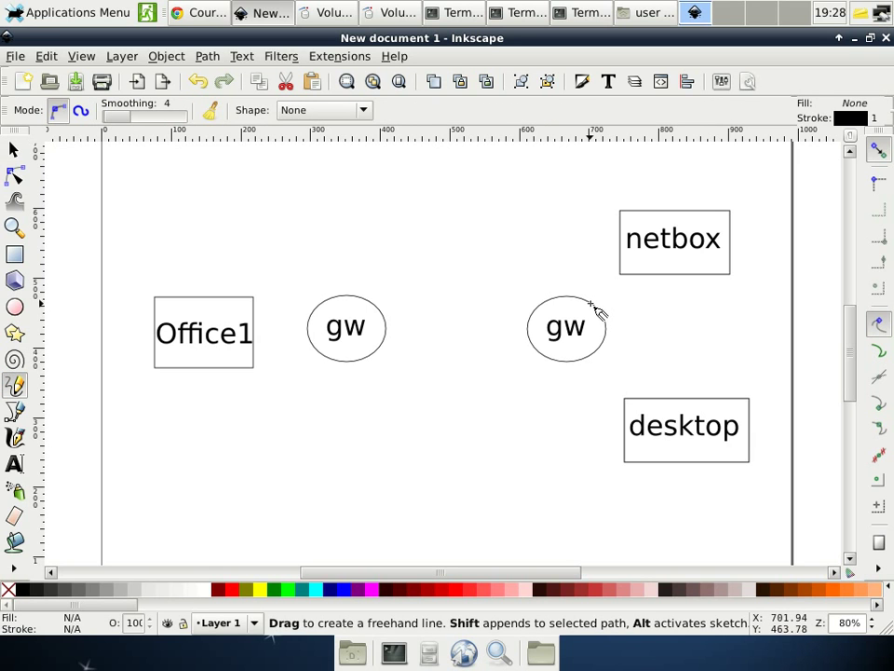
{"action": "left_click_drag", "start_coordinate": [590, 303], "coordinate": [619, 275]}
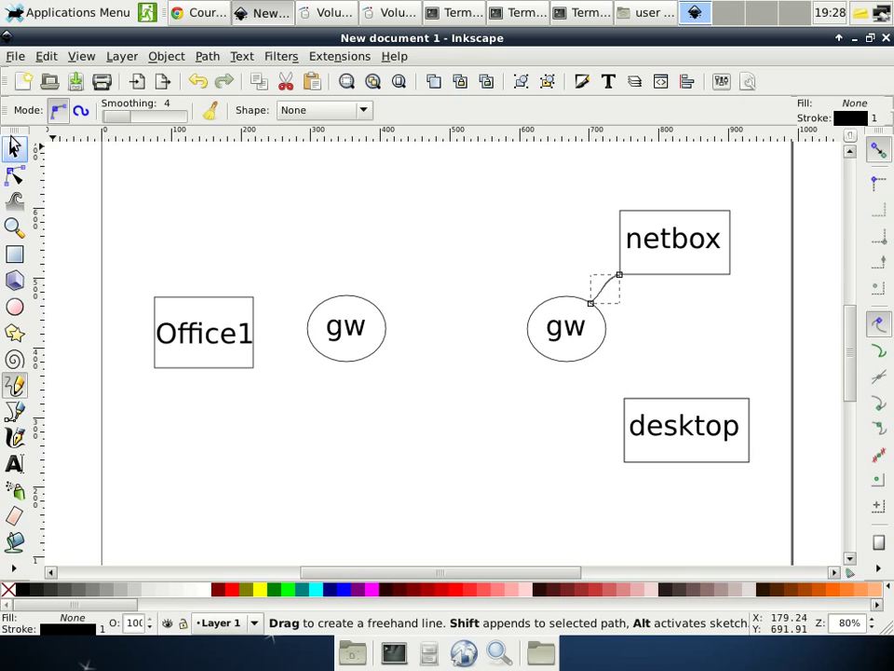
{"action": "key", "text": "s"}
{"action": "right_click", "coordinate": [612, 286]}
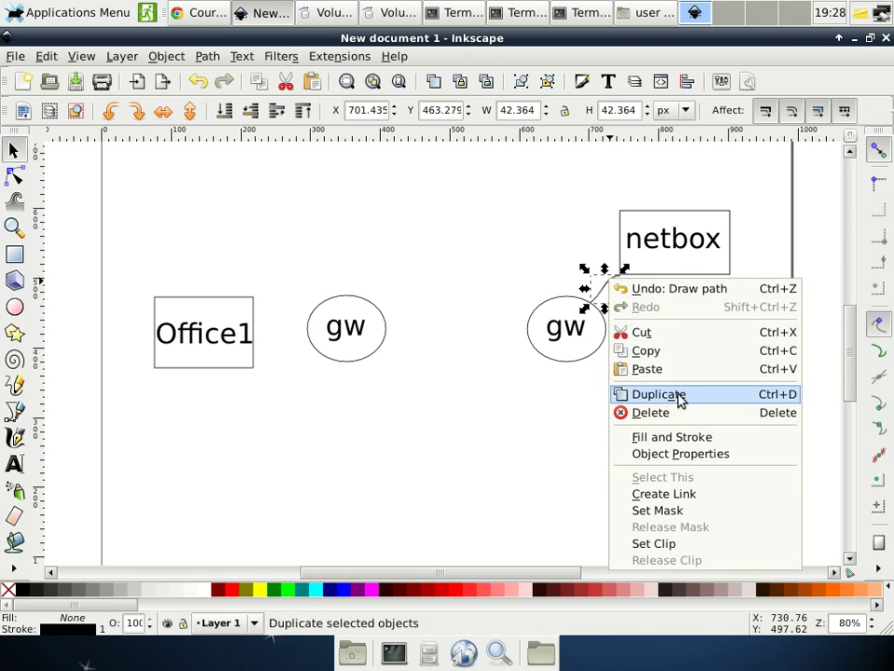
{"action": "left_click", "coordinate": [694, 438]}
{"action": "left_click", "coordinate": [729, 167]}
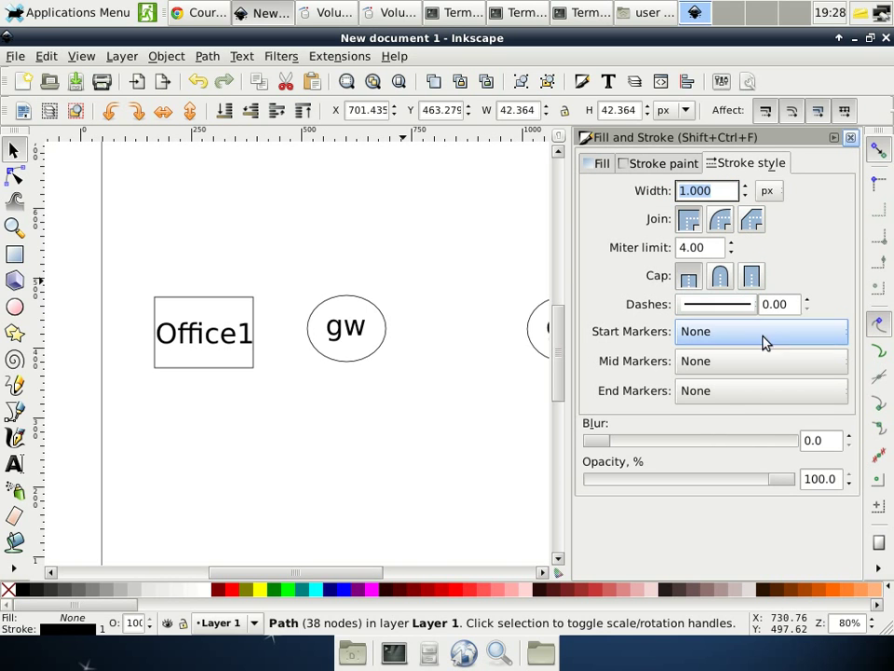
{"action": "left_click", "coordinate": [760, 391]}
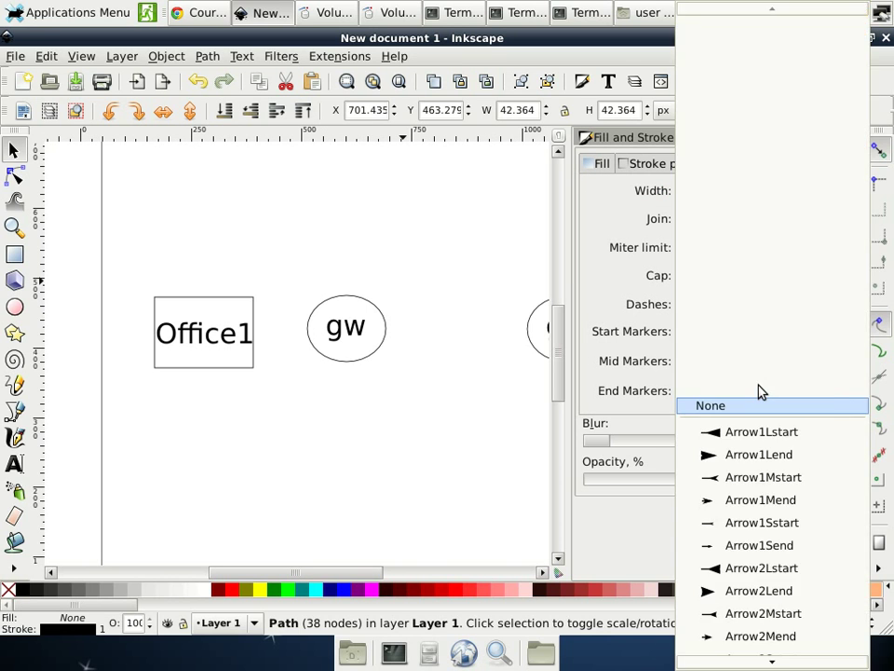
{"action": "left_click", "coordinate": [767, 457]}
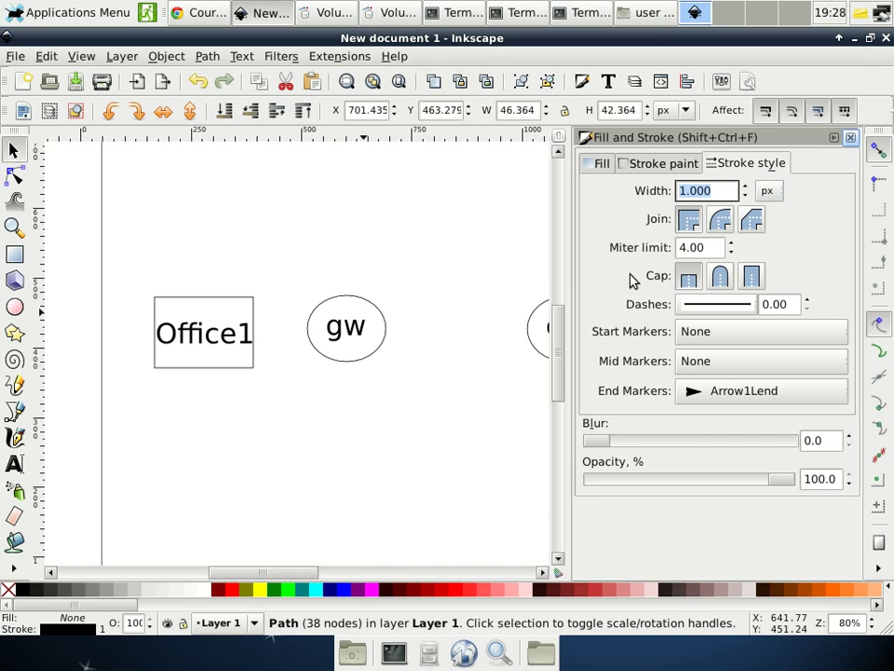
{"action": "left_click", "coordinate": [850, 138]}
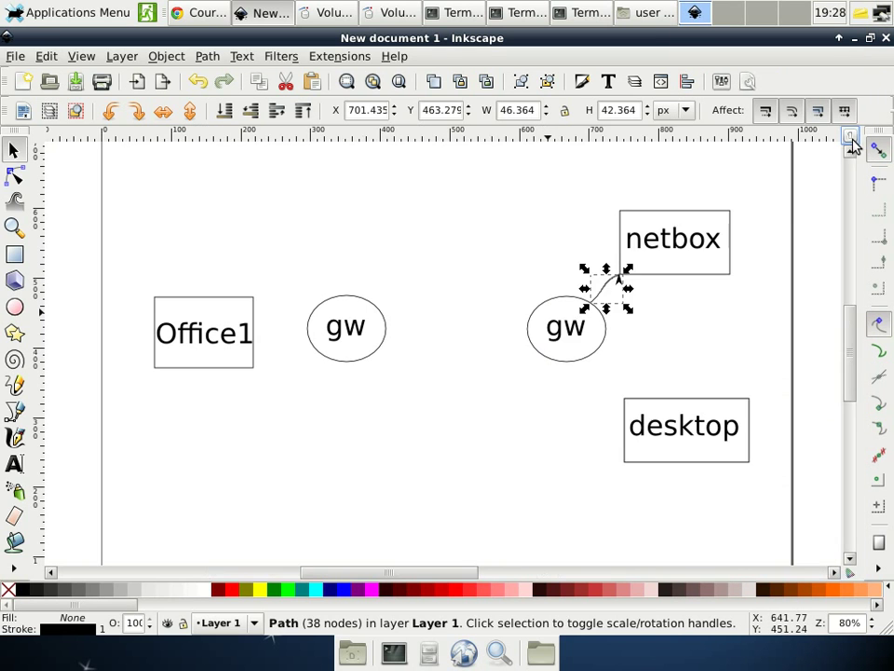
{"action": "left_click", "coordinate": [691, 309]}
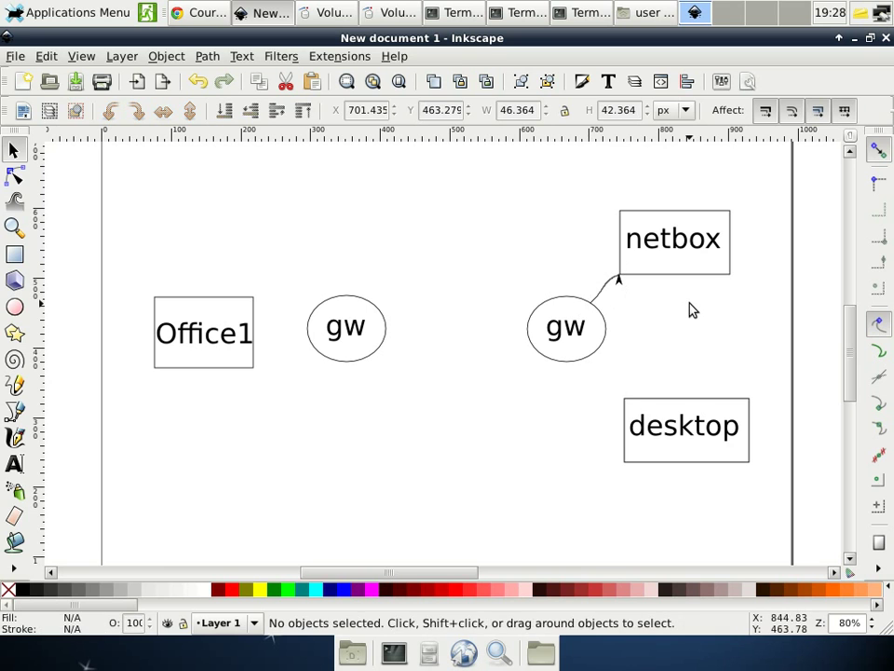
{"action": "left_click", "coordinate": [606, 287]}
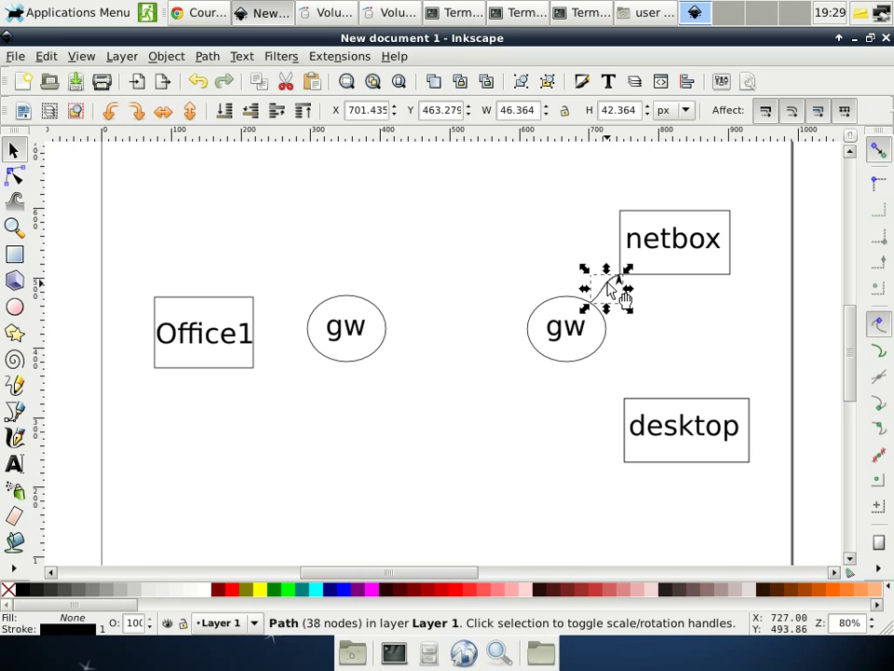
{"action": "key", "text": "Delete"}
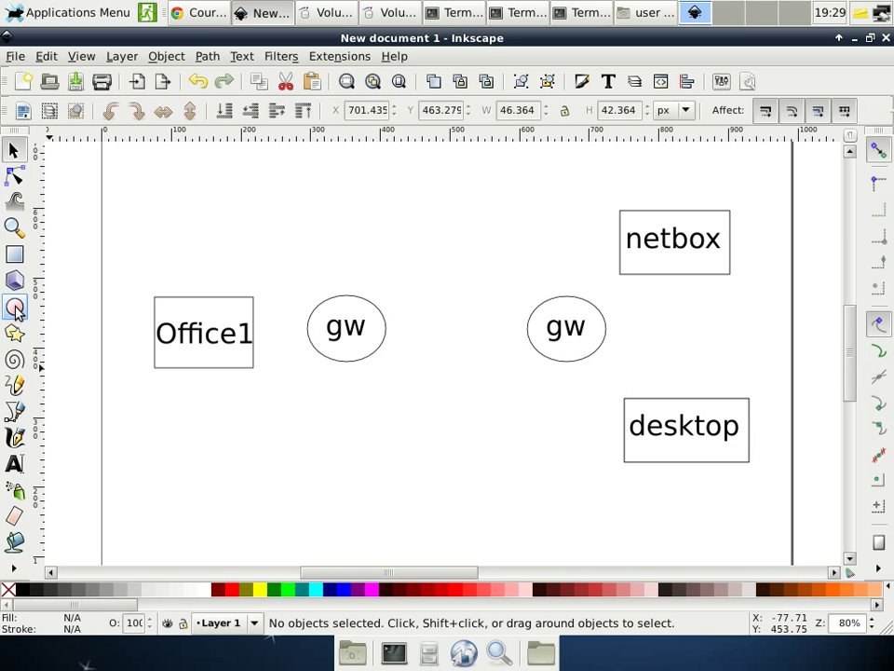
- Draw a straight line, about 43 by 42 px, from the right-hand gw ellipse to the lower-left corner of the netbox rectangle
{"action": "left_click", "coordinate": [14, 385]}
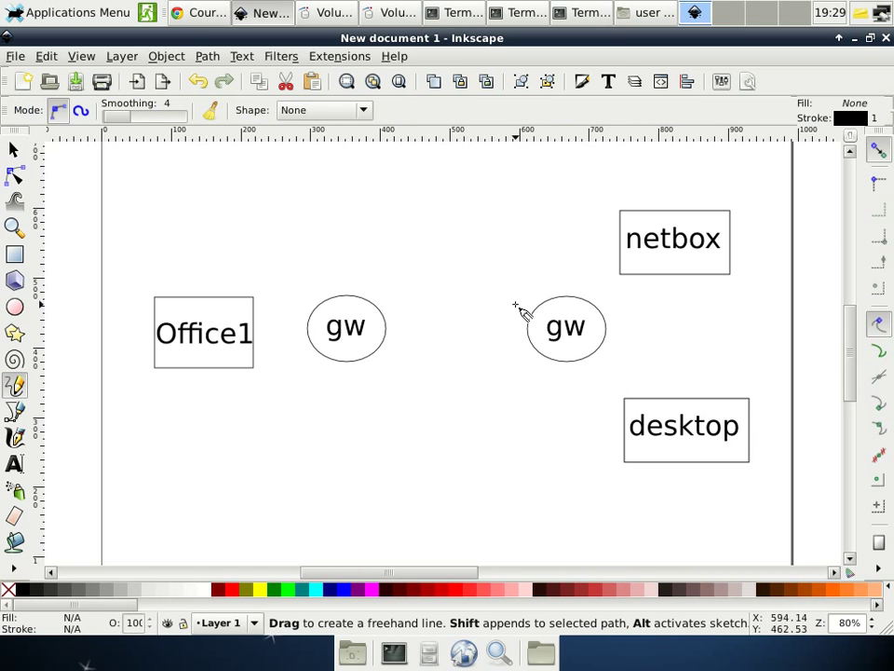
{"action": "left_click", "coordinate": [590, 300]}
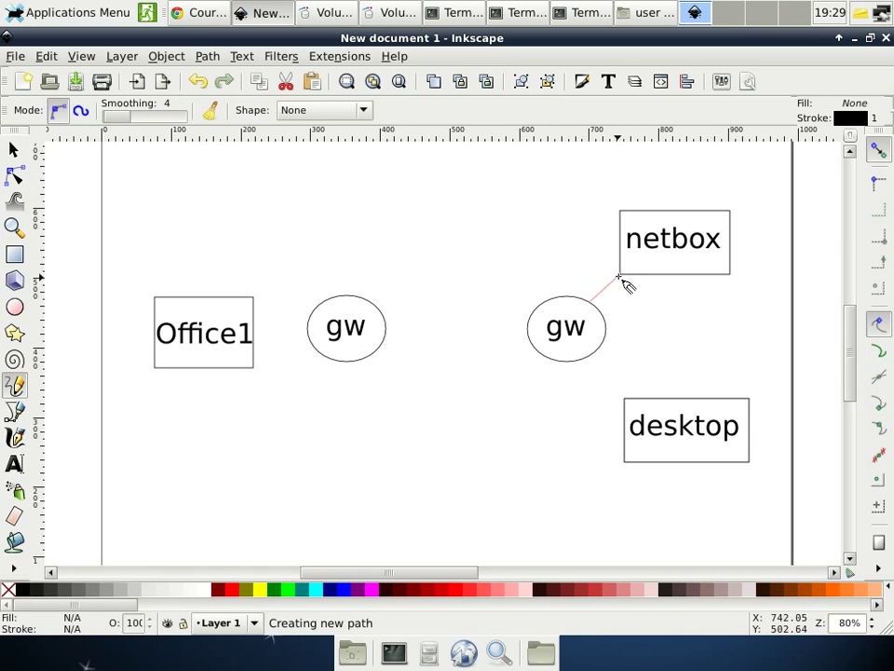
{"action": "left_click", "coordinate": [621, 274]}
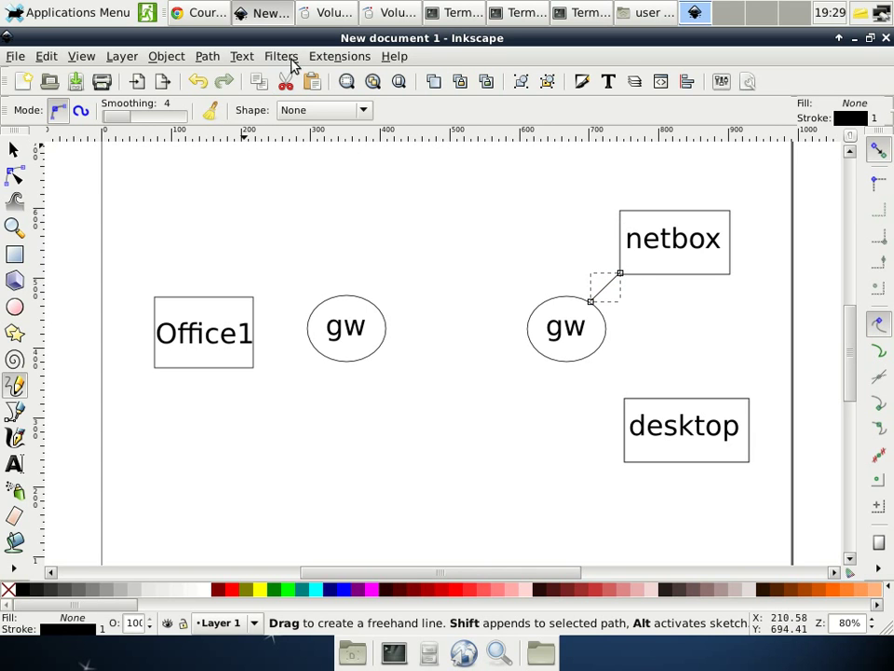
- Open the stroke style of the line between gw and netbox and set its end marker to Arrow1Mend
{"action": "key", "text": "F1"}
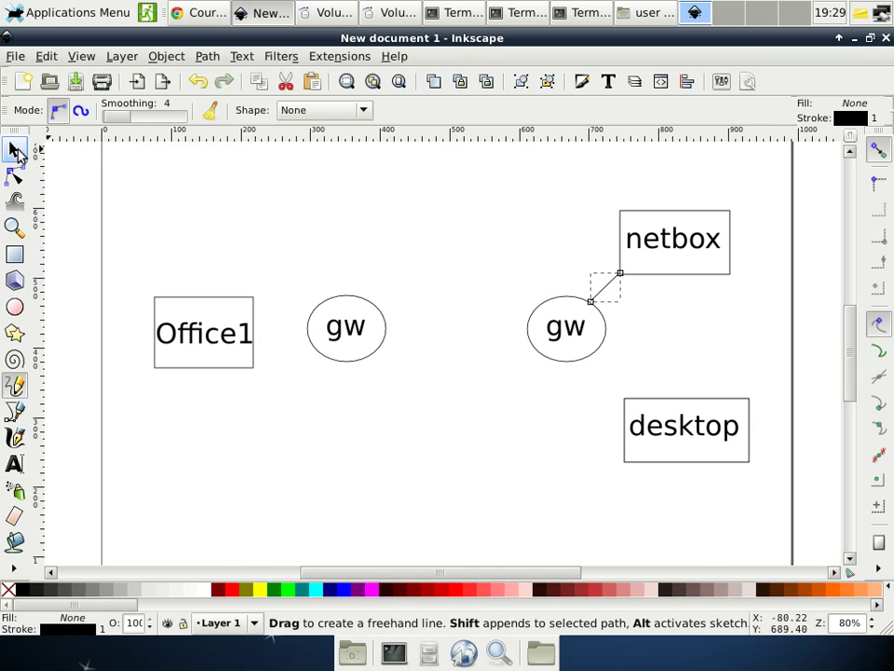
{"action": "right_click", "coordinate": [602, 295]}
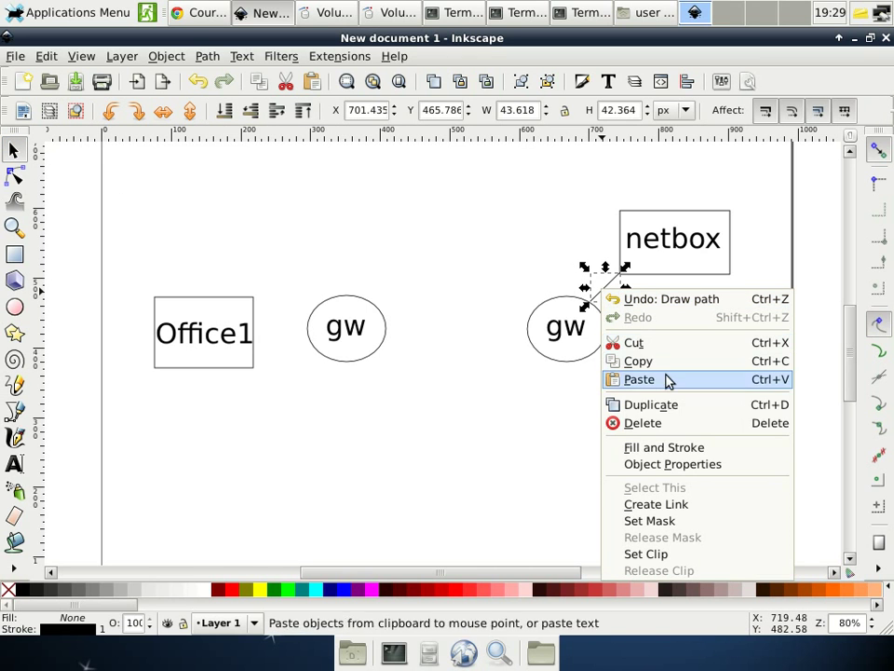
{"action": "left_click", "coordinate": [685, 450]}
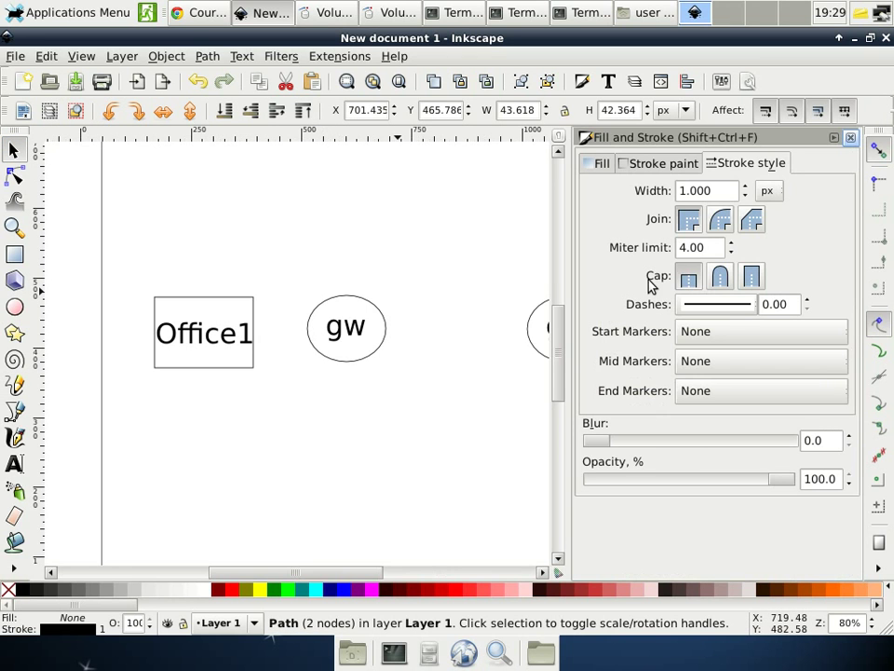
{"action": "left_click", "coordinate": [767, 391]}
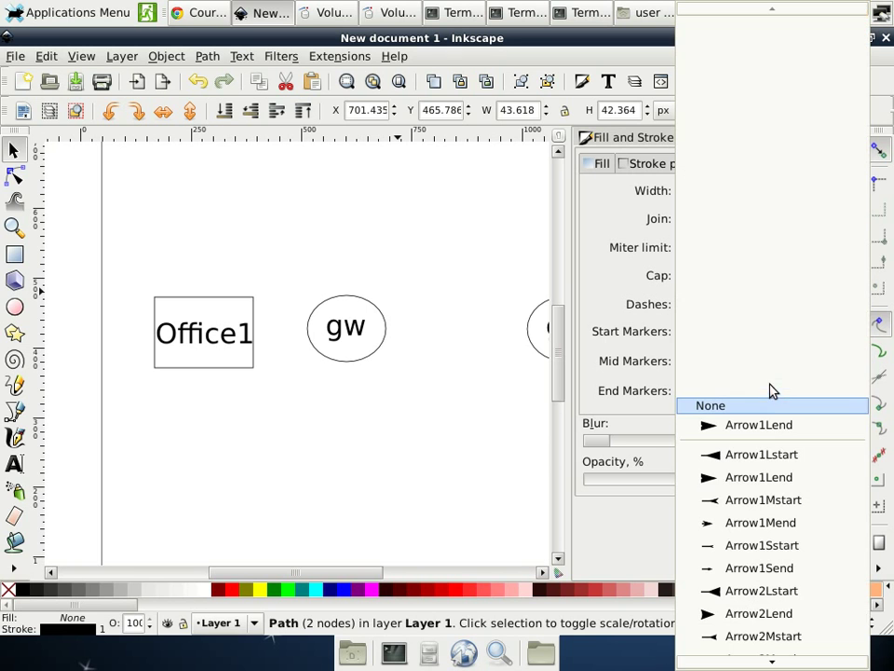
{"action": "left_click", "coordinate": [787, 527]}
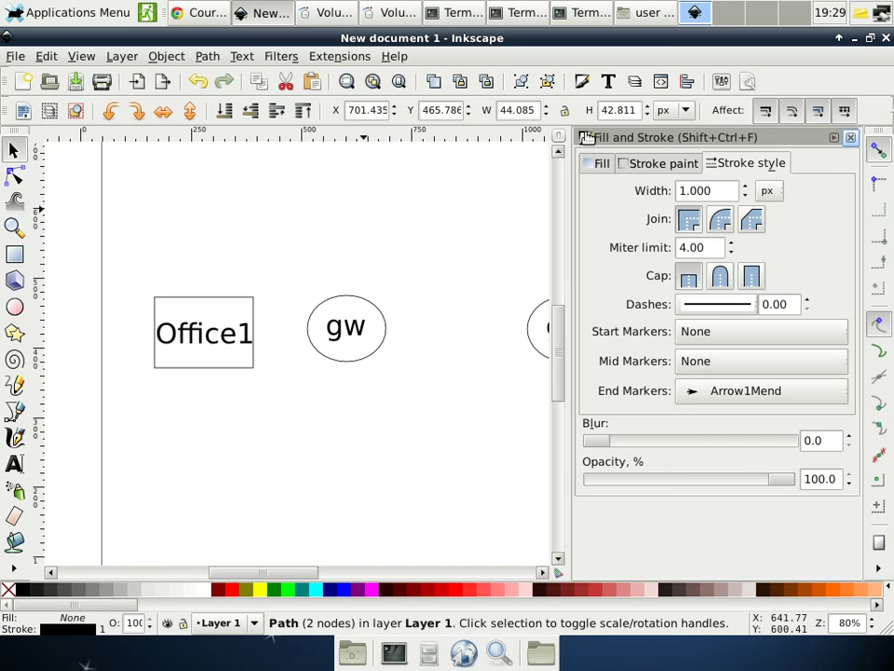
- Change the end marker of the gw-to-netbox line to Arrow1Lend, clear the selection and close Fill and Stroke
{"action": "left_click_drag", "start_coordinate": [260, 575], "coordinate": [297, 579]}
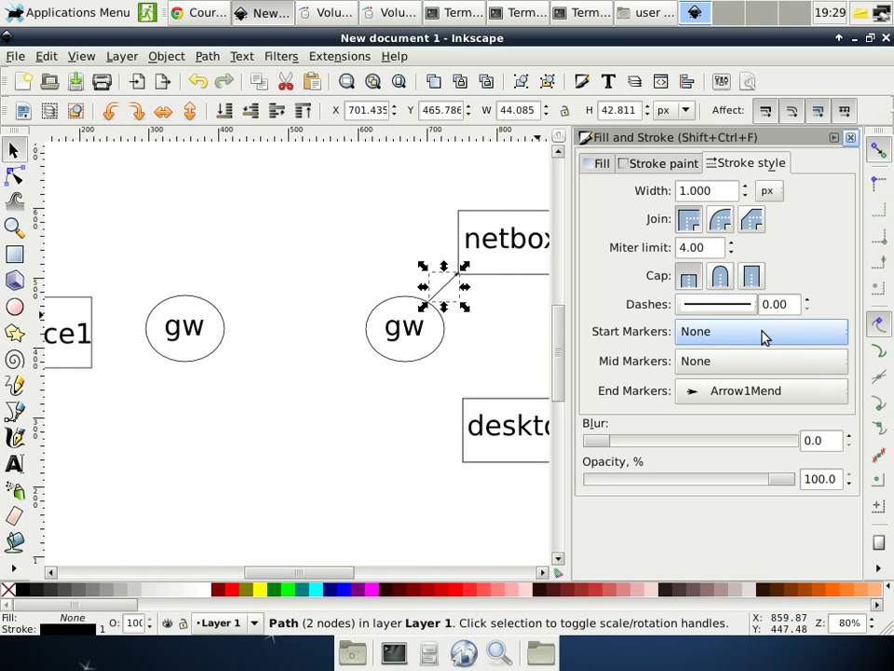
{"action": "left_click", "coordinate": [794, 393]}
{"action": "left_click", "coordinate": [794, 390]}
{"action": "left_click", "coordinate": [794, 395]}
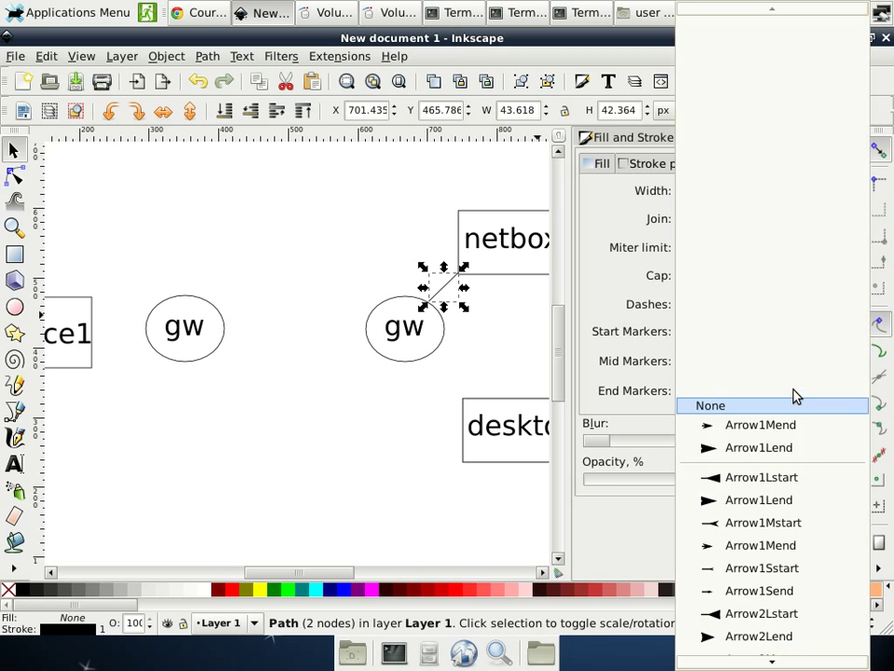
{"action": "left_click", "coordinate": [830, 451]}
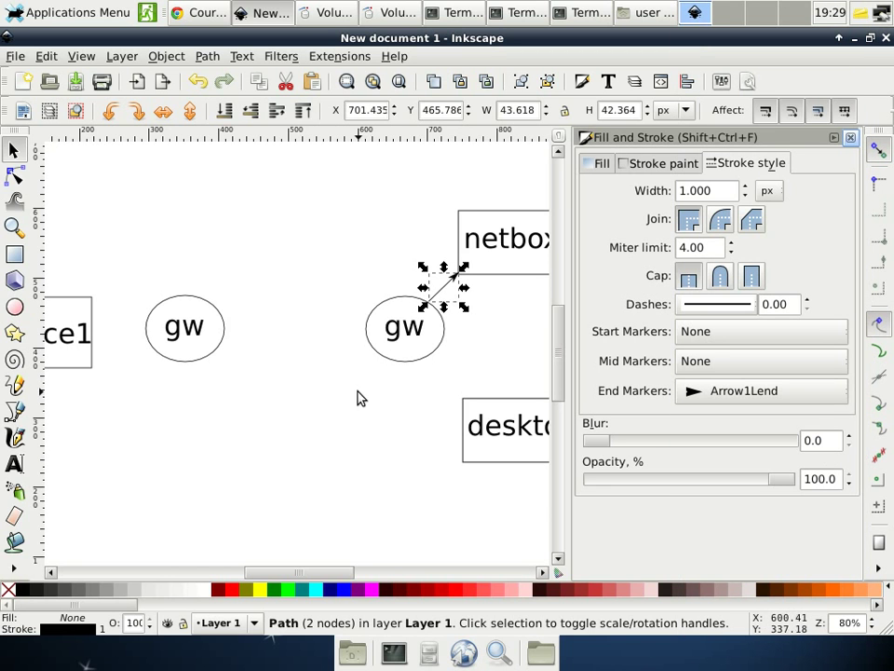
{"action": "left_click_drag", "start_coordinate": [295, 572], "coordinate": [293, 573]}
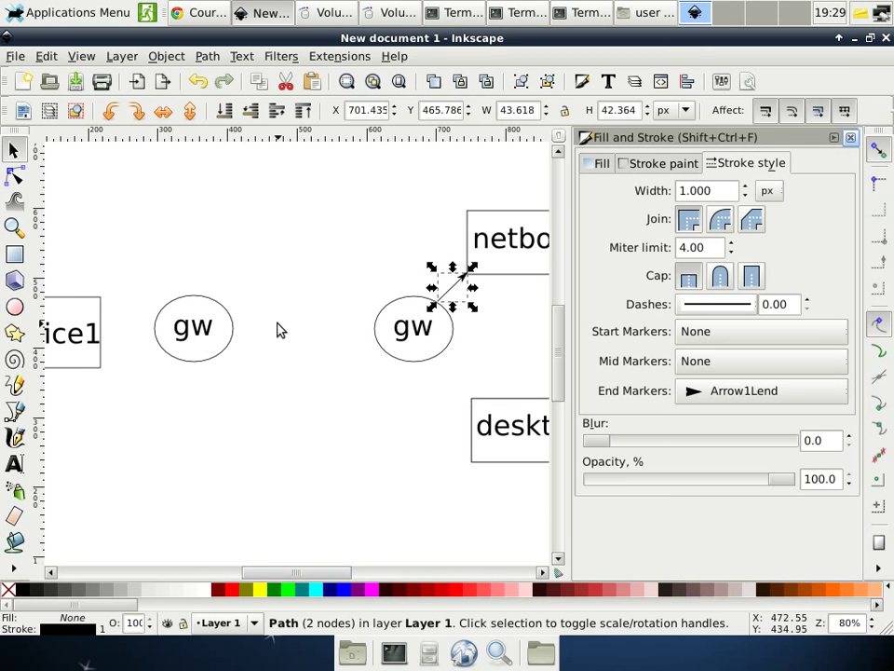
{"action": "left_click", "coordinate": [504, 333]}
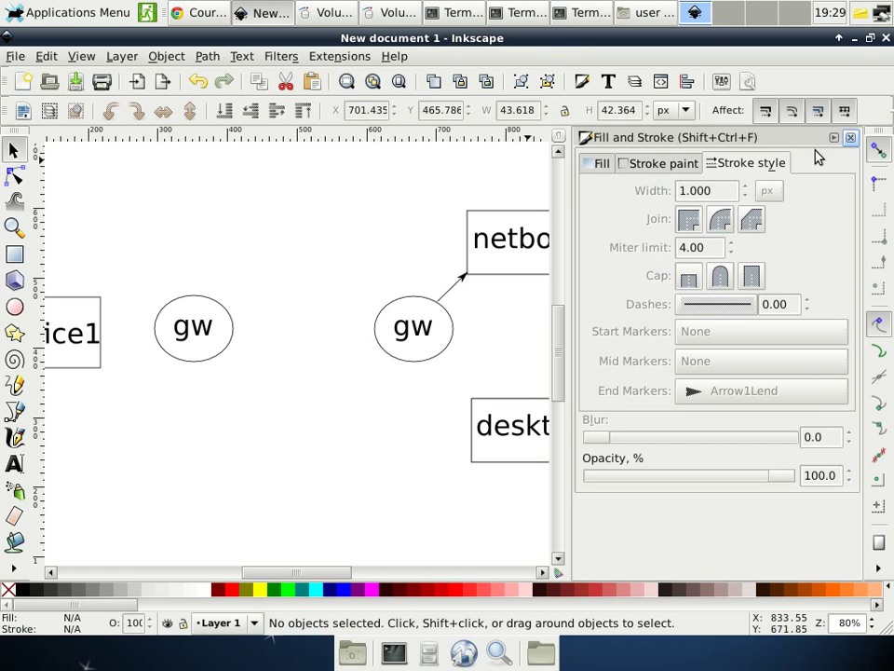
{"action": "left_click", "coordinate": [848, 138]}
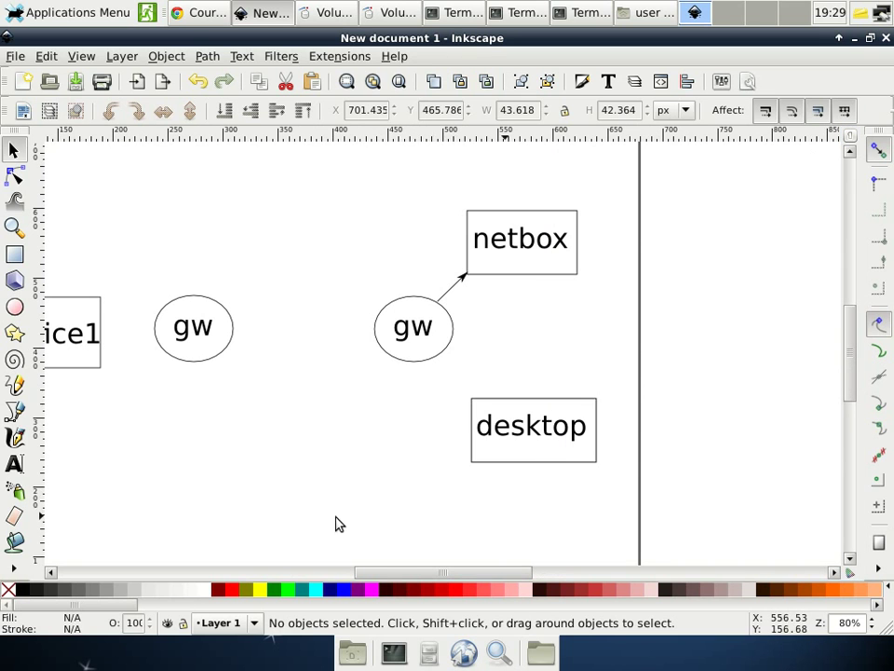
- Add the text ":22" just below netbox beside the arrow, at about X 735, Y 465 px, and deselect it
{"action": "left_click_drag", "start_coordinate": [441, 577], "coordinate": [408, 581]}
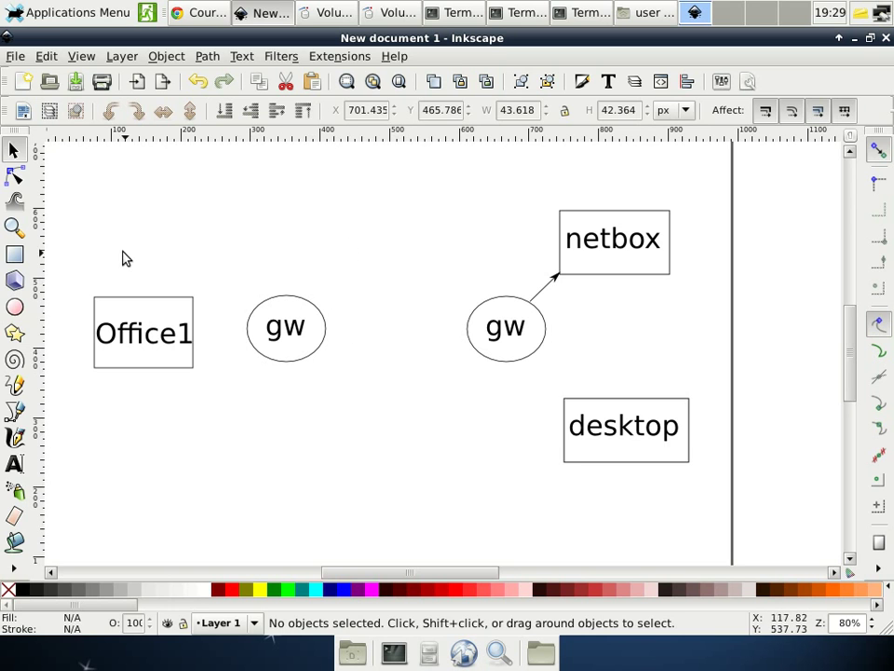
{"action": "left_click", "coordinate": [14, 464]}
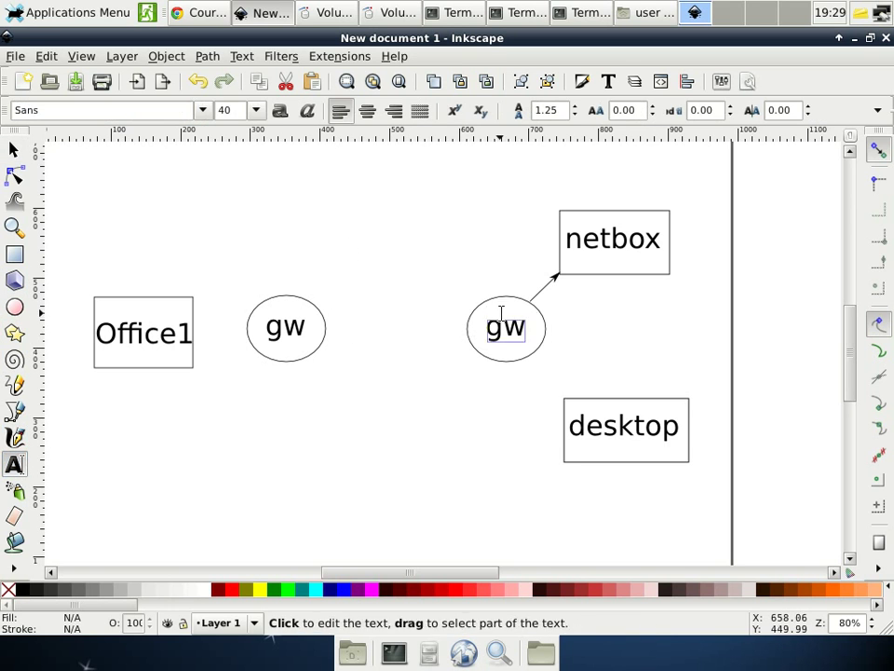
{"action": "left_click", "coordinate": [551, 304]}
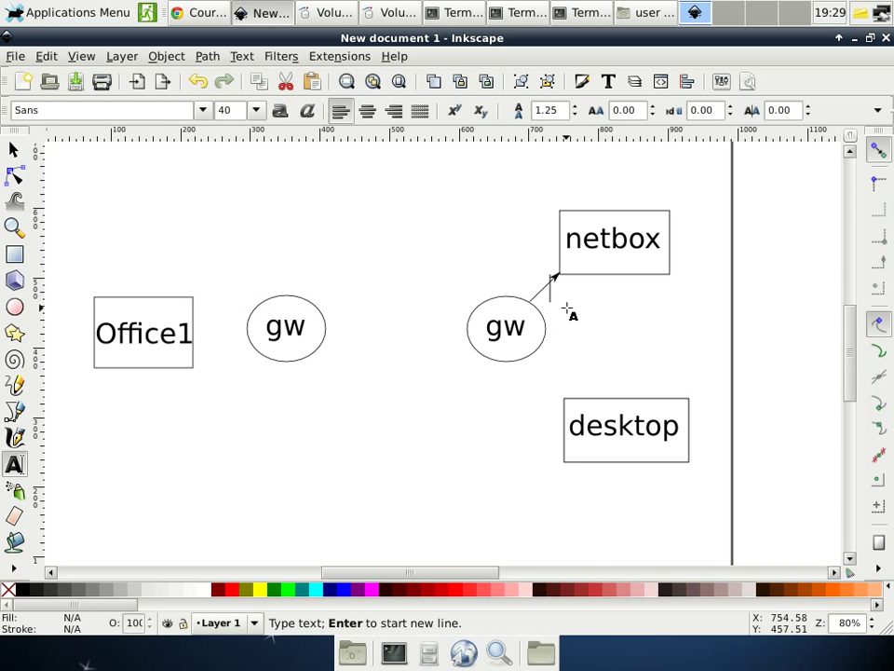
{"action": "type", "text": "22"}
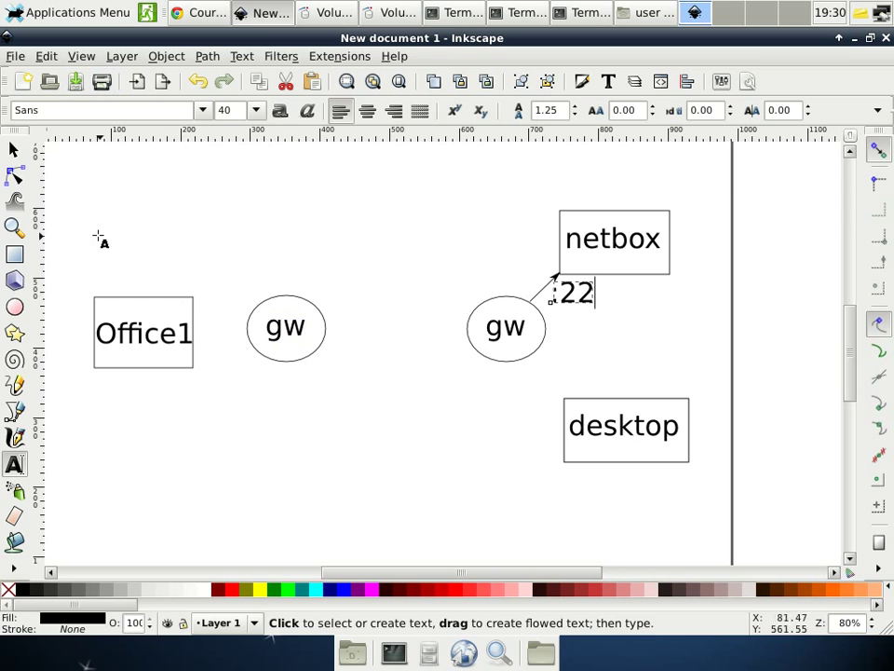
{"action": "left_click", "coordinate": [14, 150]}
{"action": "left_click", "coordinate": [335, 394]}
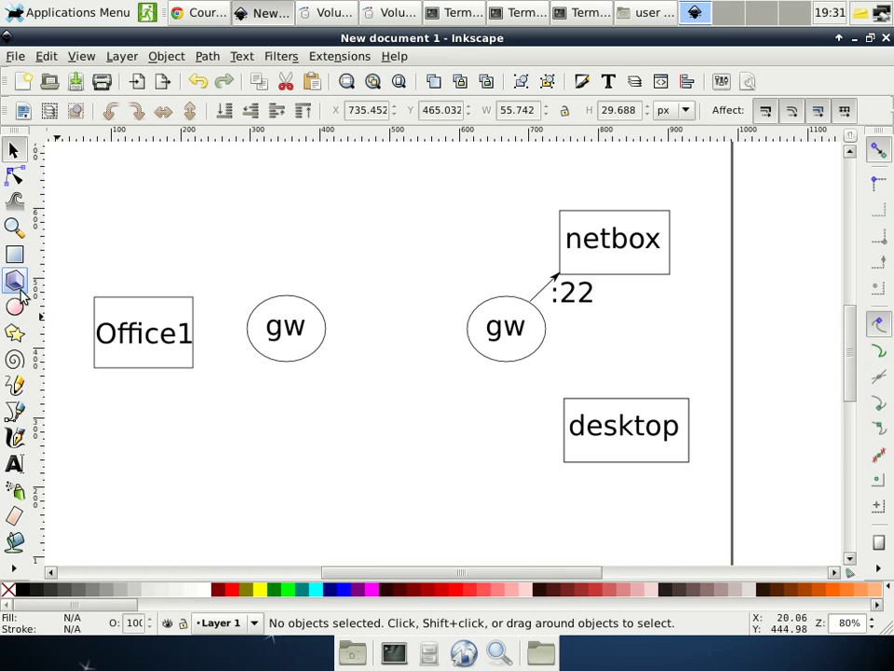
- Draw a freehand line, about 541 by 86 px, from Office1 through both gw ellipses into the netbox rectangle
{"action": "left_click", "coordinate": [15, 385]}
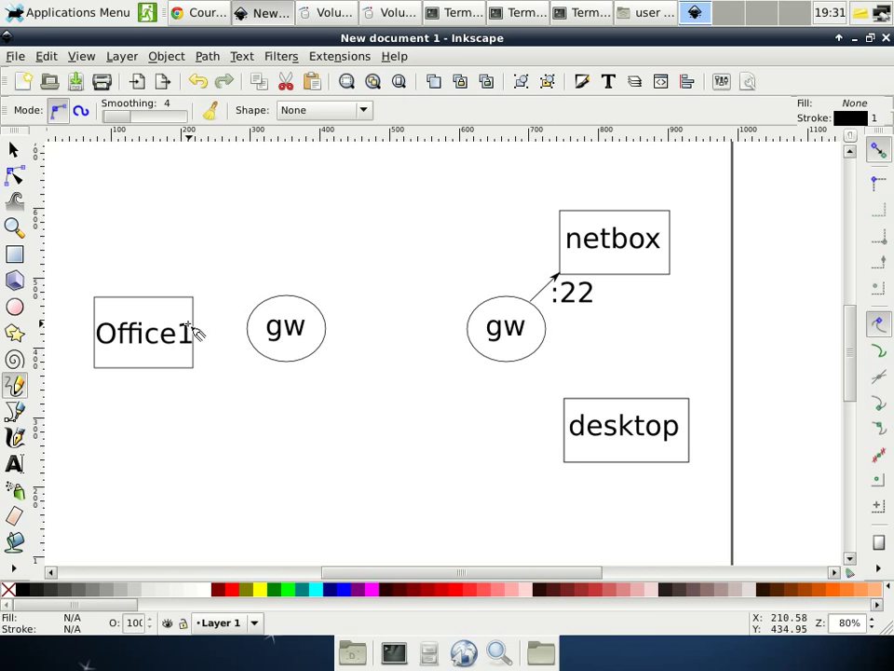
{"action": "mouse_move", "coordinate": [193, 318]}
{"action": "left_mouse_down"}
{"action": "mouse_move", "coordinate": [479, 318]}
{"action": "mouse_move", "coordinate": [533, 295]}
{"action": "mouse_move", "coordinate": [569, 261]}
{"action": "left_mouse_up"}
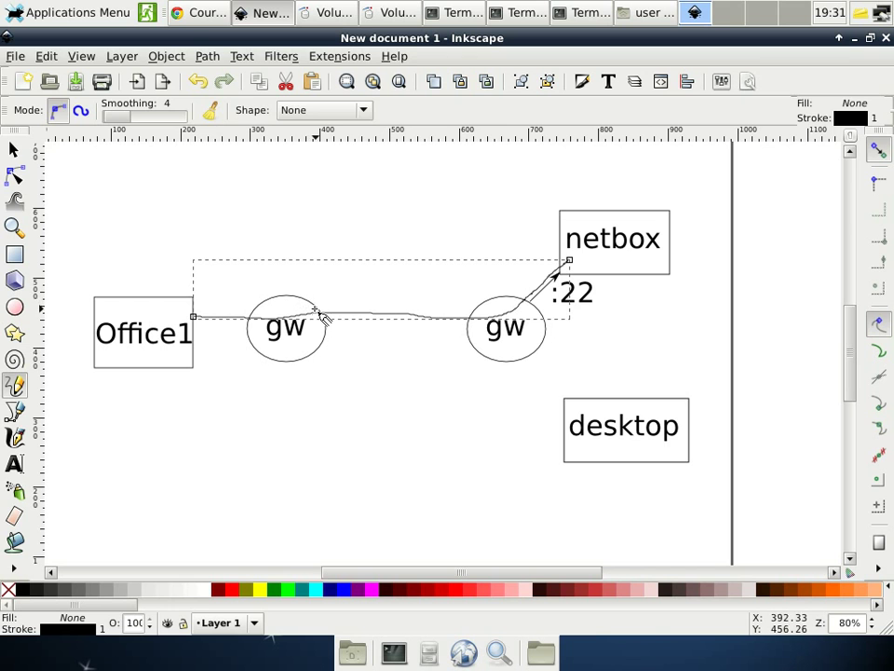
{"action": "key", "text": "s"}
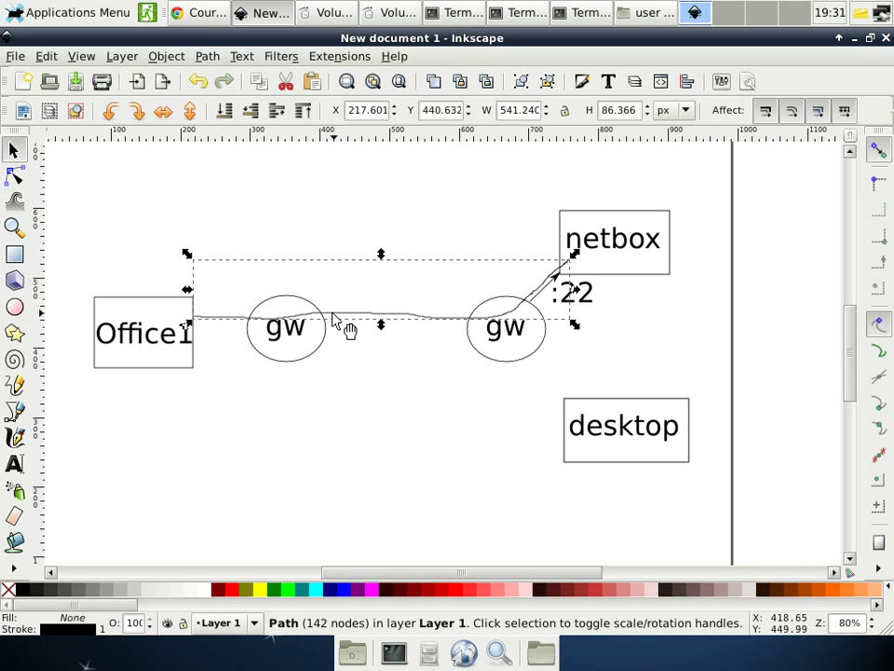
- Change the stroke paint of the freehand line from Office1 to netbox to a saturated blue using the colour wheel
{"action": "right_click", "coordinate": [335, 316]}
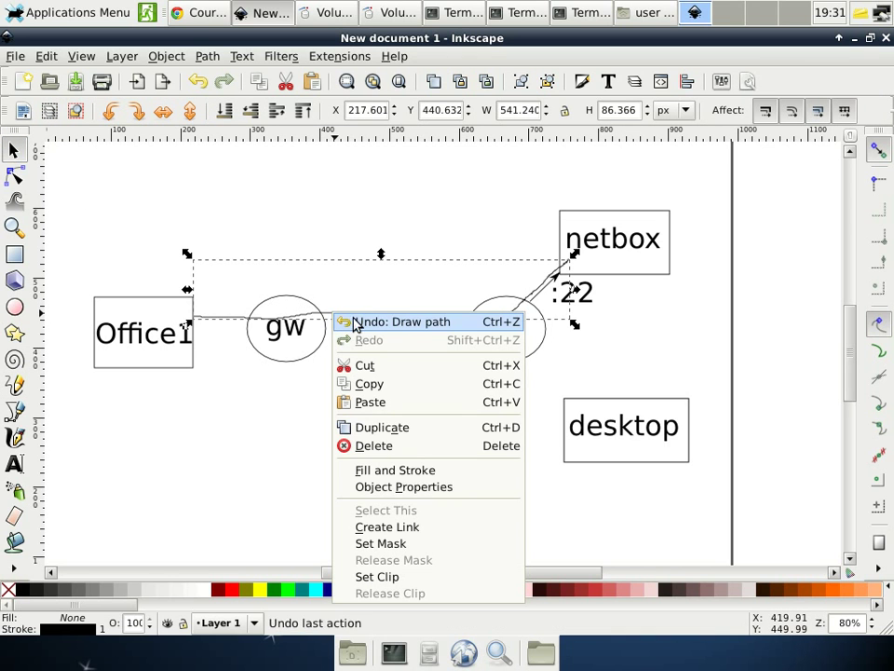
{"action": "left_click", "coordinate": [400, 472]}
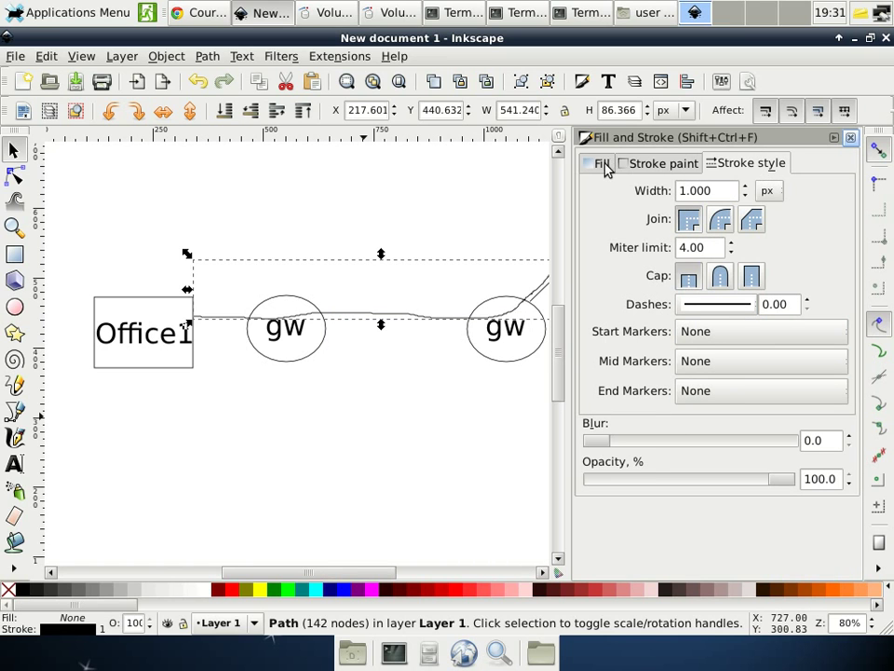
{"action": "left_click", "coordinate": [643, 165]}
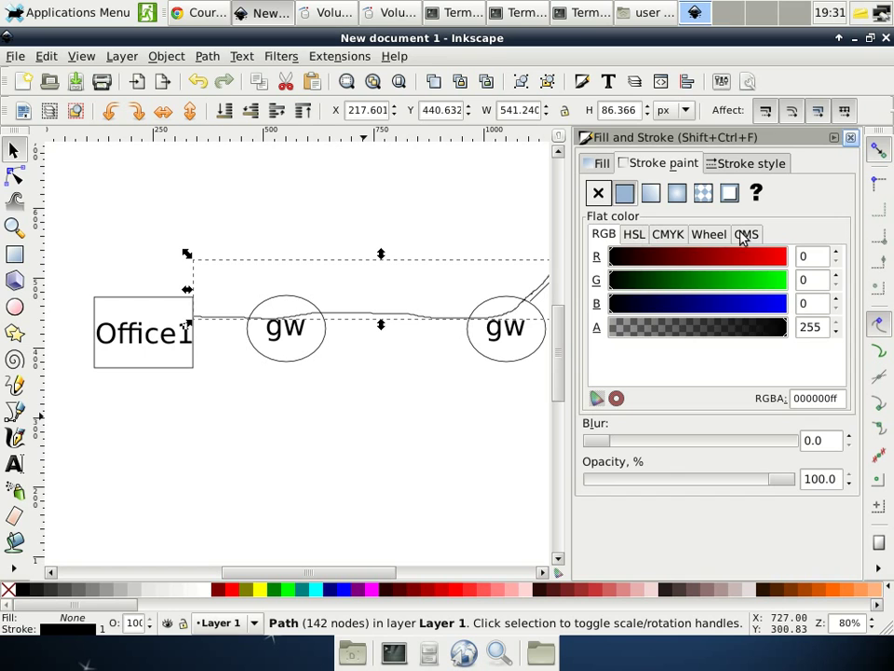
{"action": "left_click", "coordinate": [710, 235]}
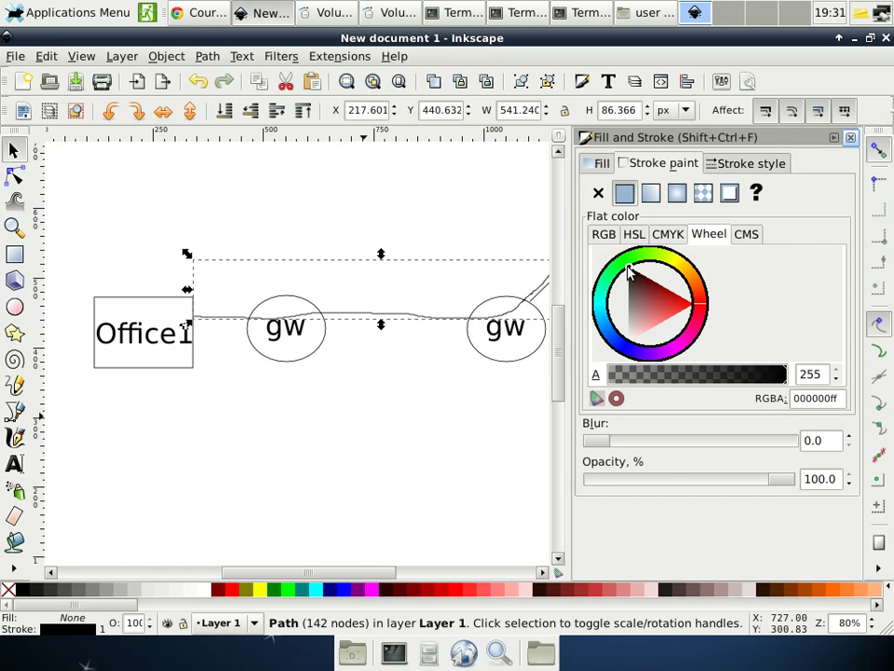
{"action": "mouse_move", "coordinate": [709, 312]}
{"action": "left_mouse_down"}
{"action": "mouse_move", "coordinate": [702, 304]}
{"action": "mouse_move", "coordinate": [681, 349]}
{"action": "mouse_move", "coordinate": [614, 365]}
{"action": "mouse_move", "coordinate": [606, 347]}
{"action": "left_mouse_up"}
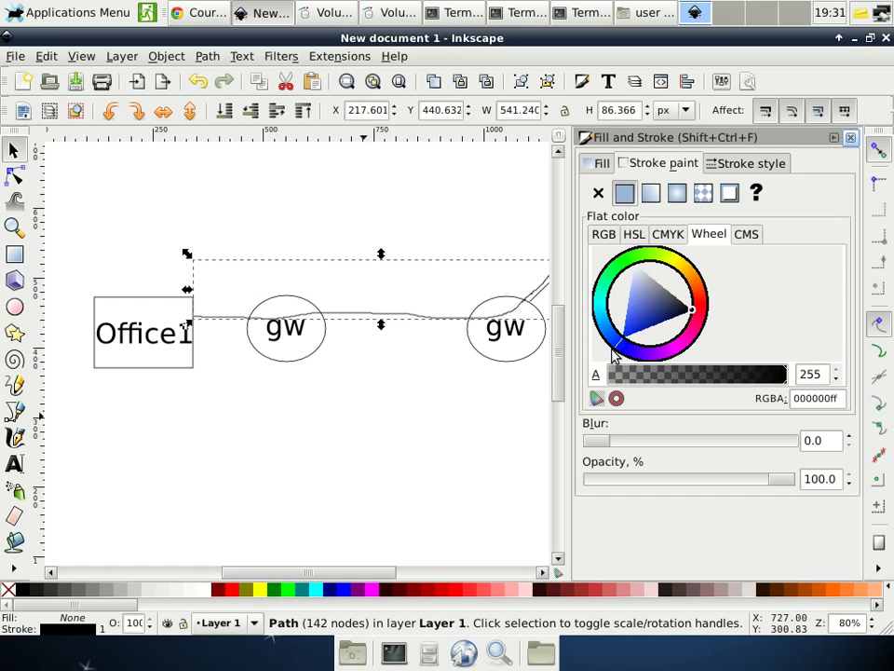
{"action": "left_click_drag", "start_coordinate": [692, 316], "coordinate": [631, 343]}
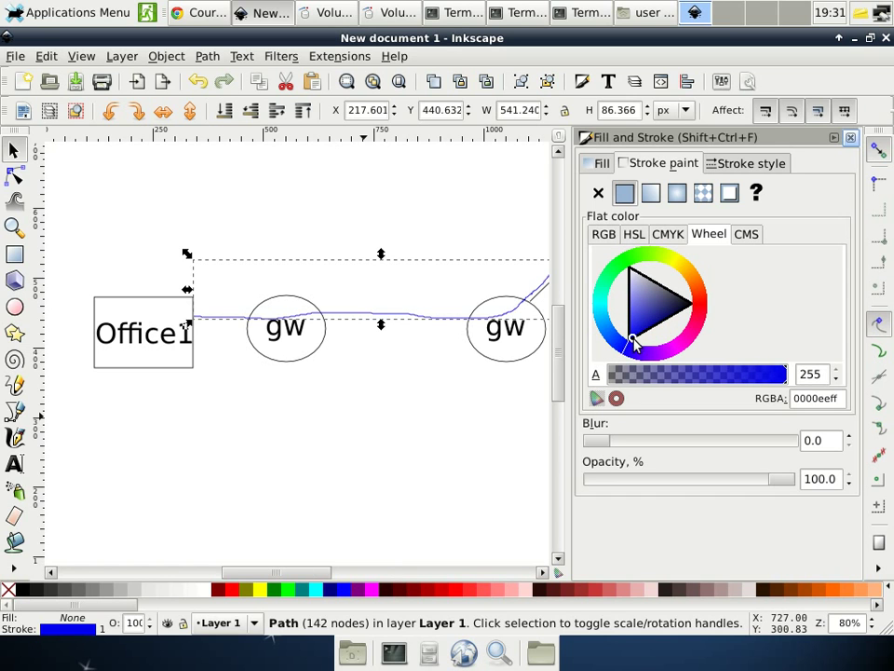
- Set the blue line's stroke width to 1.9 px, close Fill and Stroke and clear the selection
{"action": "left_click", "coordinate": [749, 165]}
{"action": "left_click", "coordinate": [745, 185]}
{"action": "left_click", "coordinate": [745, 186]}
{"action": "left_click", "coordinate": [745, 185]}
{"action": "left_click", "coordinate": [745, 185]}
{"action": "left_click", "coordinate": [745, 185]}
{"action": "left_click", "coordinate": [745, 185]}
{"action": "left_click", "coordinate": [745, 186]}
{"action": "left_click", "coordinate": [745, 185]}
{"action": "left_click", "coordinate": [746, 185]}
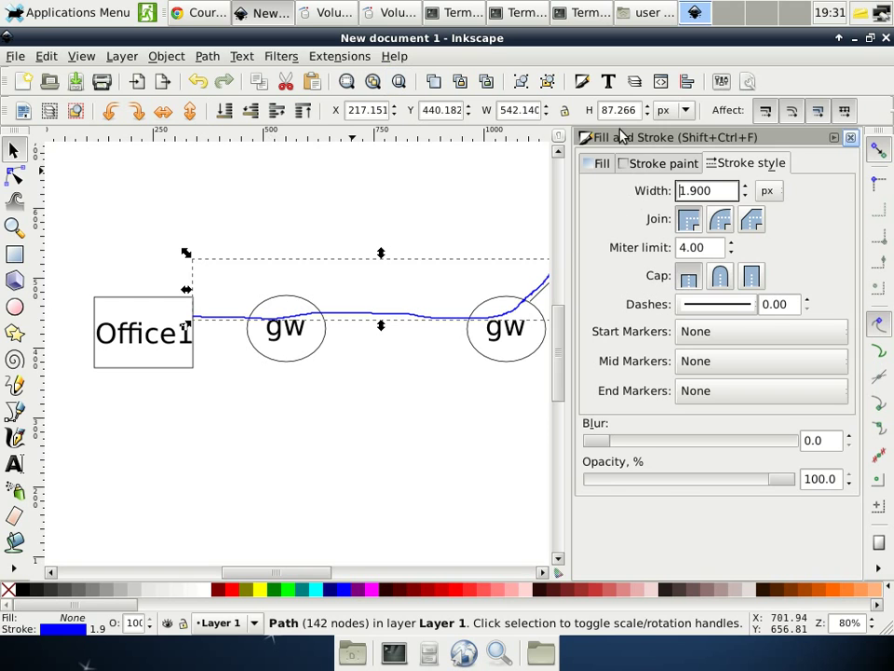
{"action": "left_click", "coordinate": [851, 138]}
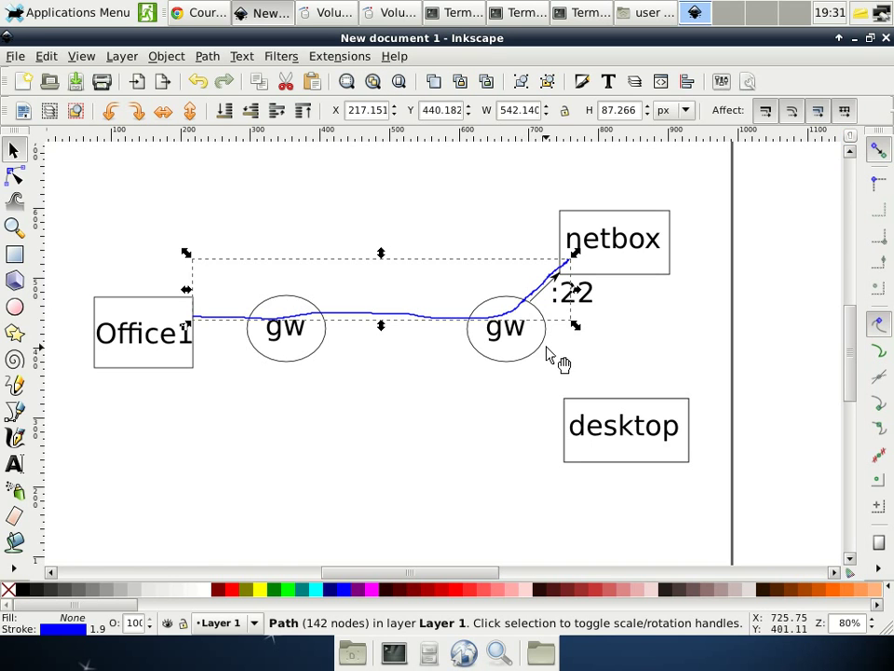
{"action": "left_click", "coordinate": [156, 191]}
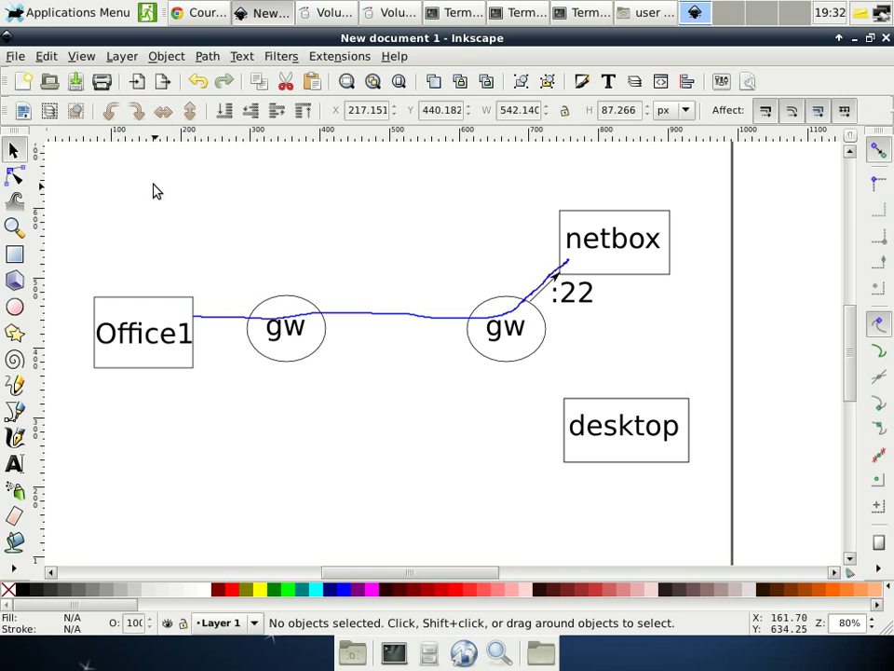
{"action": "left_click", "coordinate": [633, 251]}
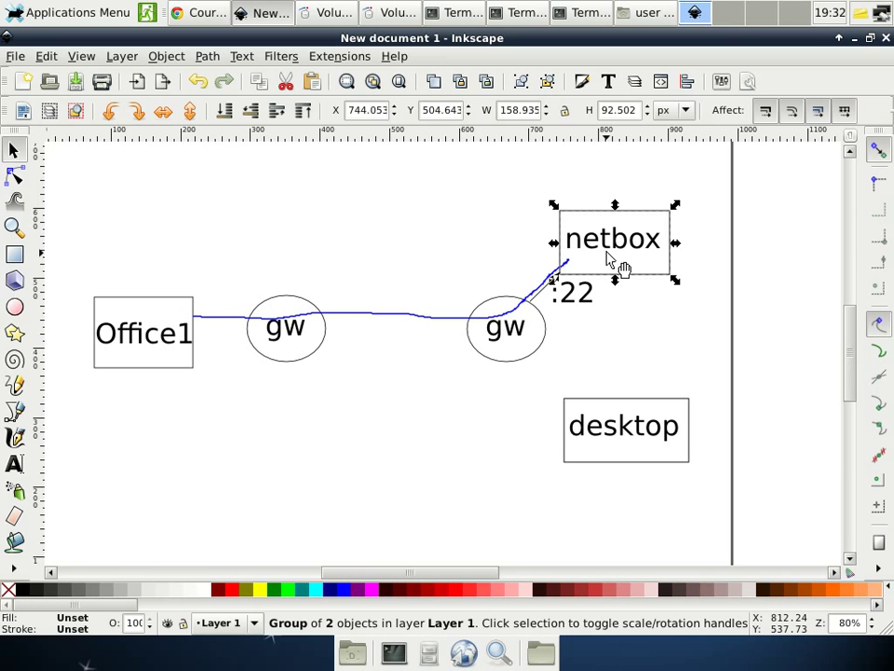
{"action": "left_click", "coordinate": [644, 431]}
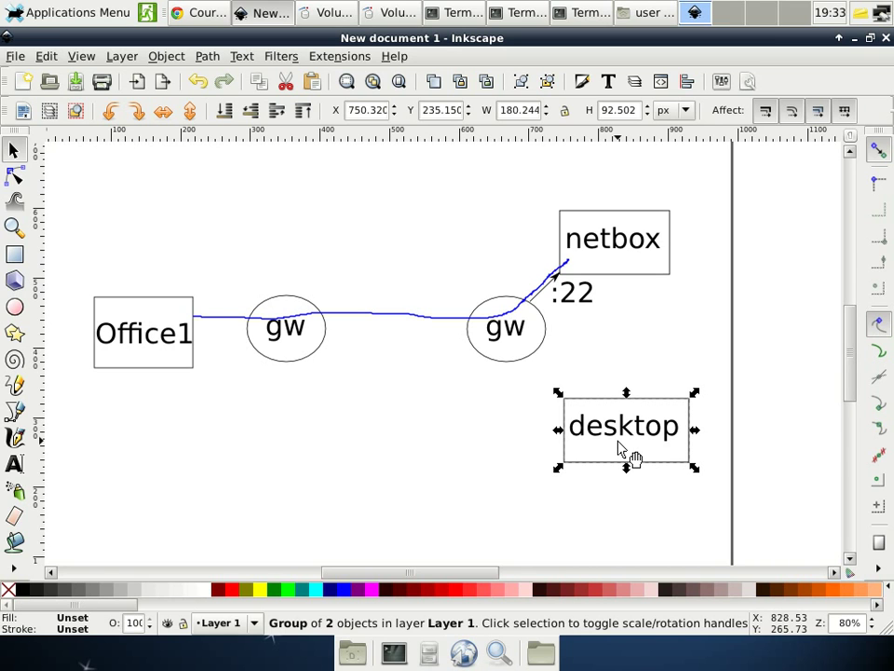
- Add the text "openssh-server" in Sans at size 20 above the netbox rectangle
{"action": "left_click", "coordinate": [22, 465]}
{"action": "left_click", "coordinate": [256, 110]}
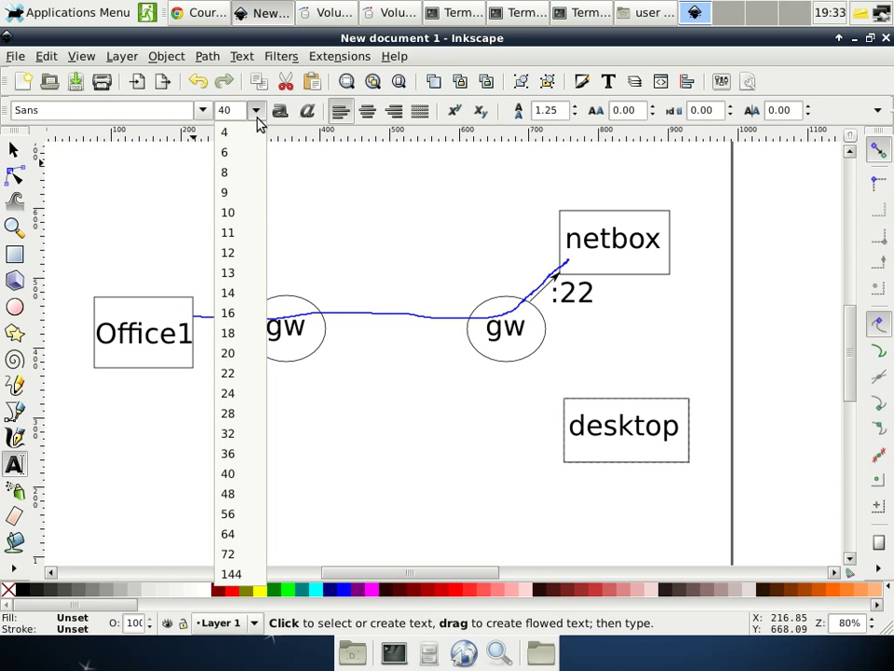
{"action": "left_click", "coordinate": [228, 353]}
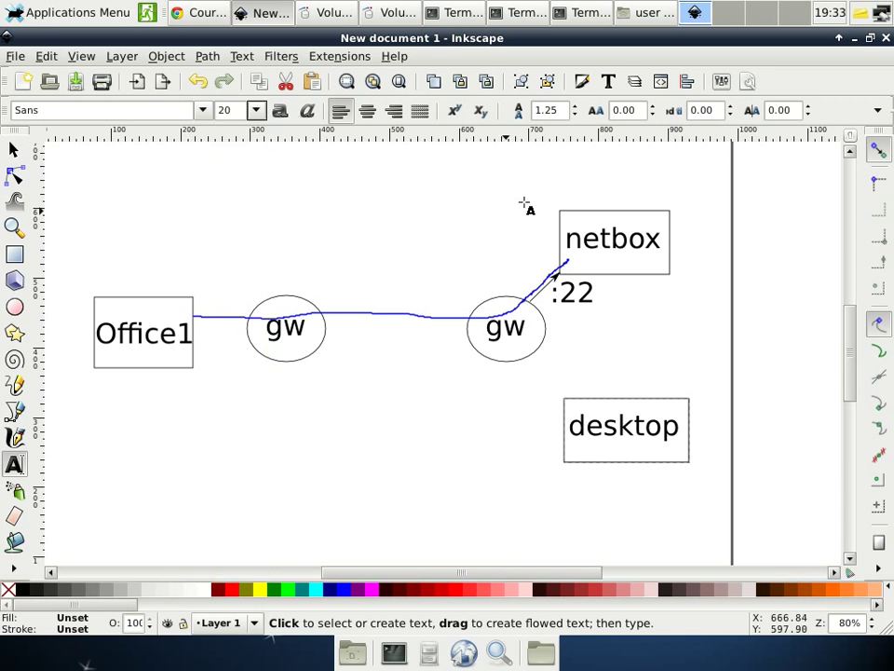
{"action": "left_click", "coordinate": [550, 177]}
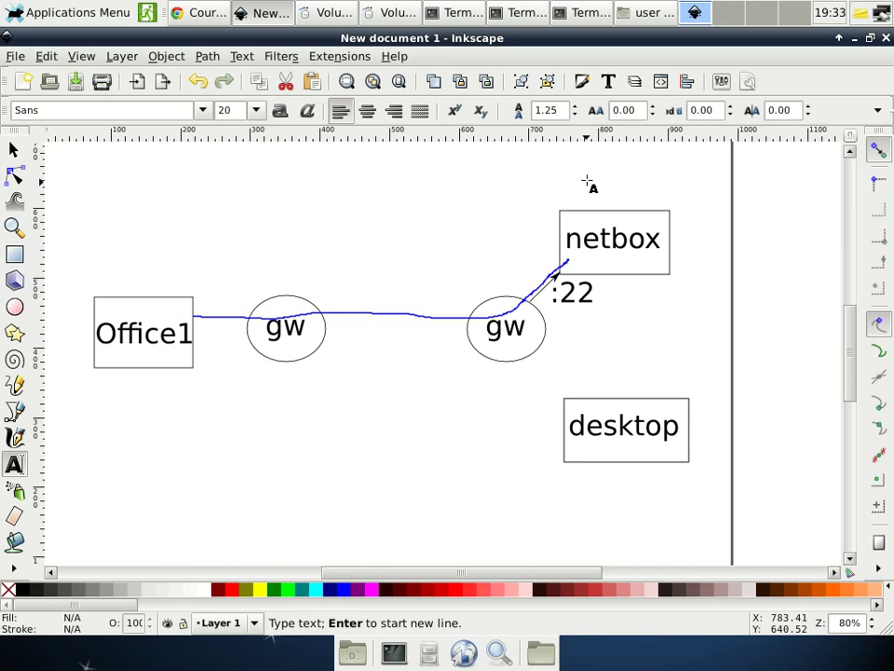
{"action": "type", "text": "open"}
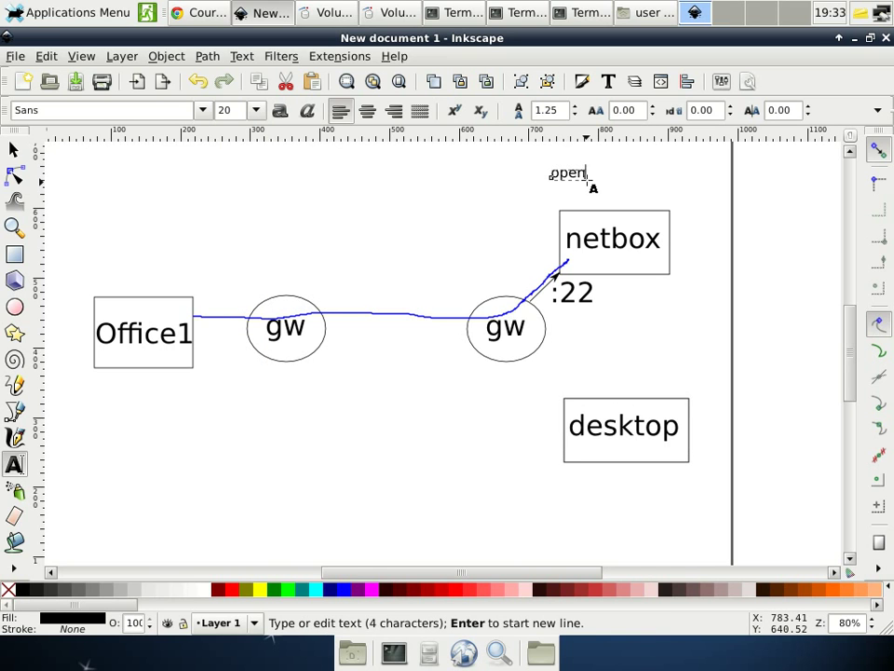
{"action": "type", "text": "ssh-server"}
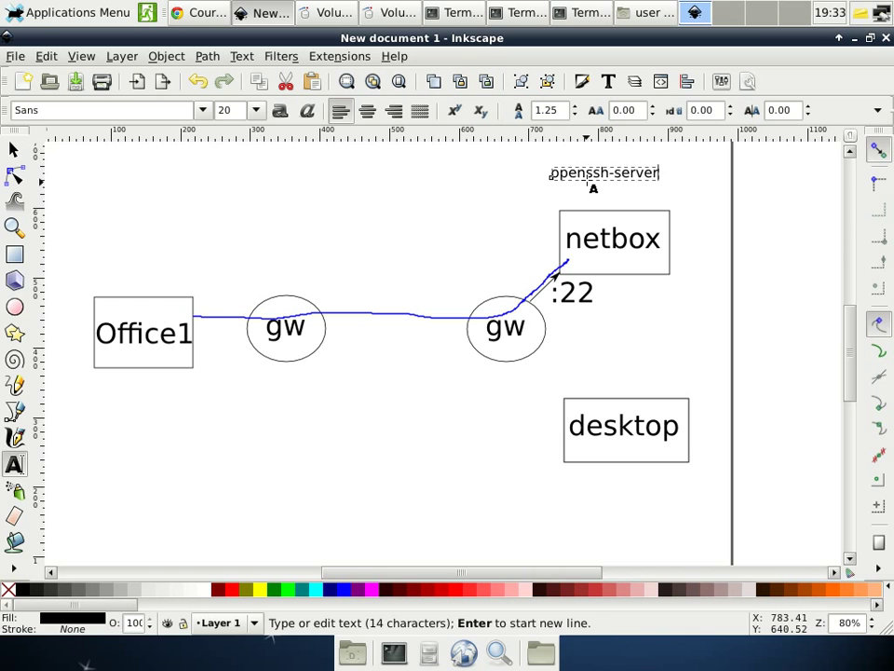
{"action": "key", "text": "Escape"}
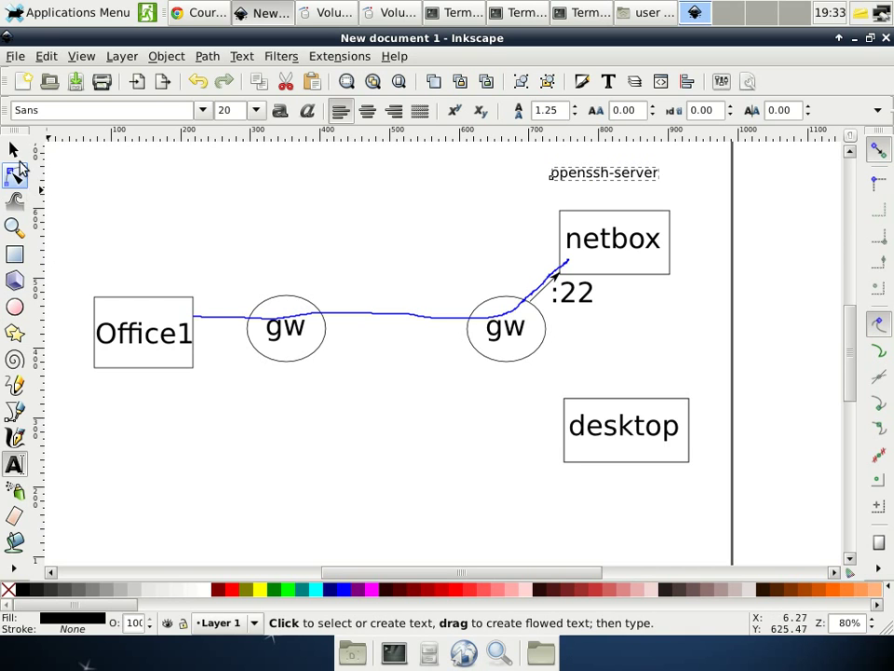
- Add the text "vnc-server" below the desktop rectangle and deselect it
{"action": "left_click", "coordinate": [570, 486]}
{"action": "type", "text": "vnc"}
{"action": "type", "text": ";"}
{"action": "key", "text": "BackSpace"}
{"action": "type", "text": ":server"}
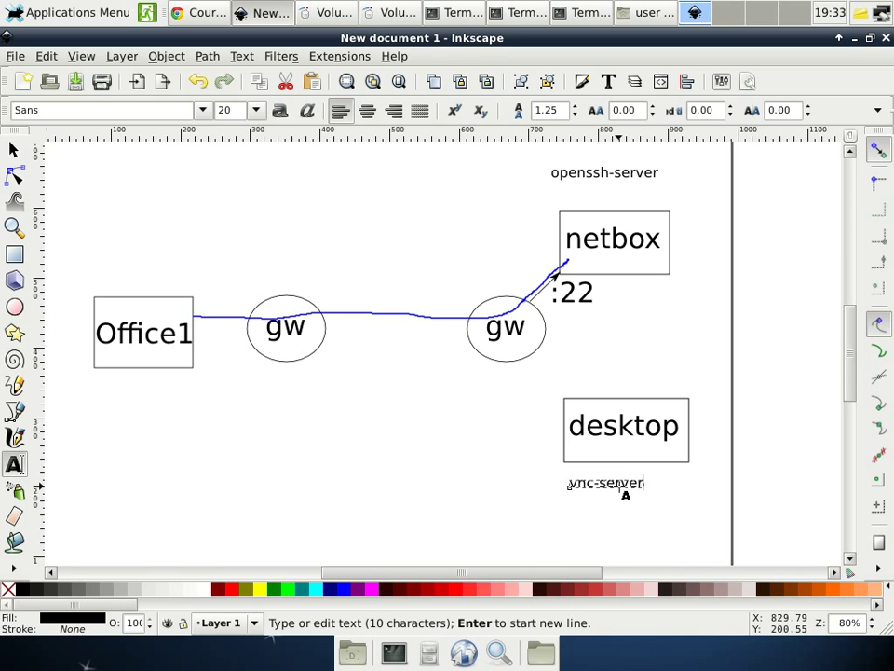
{"action": "key", "text": "Escape"}
{"action": "left_click", "coordinate": [13, 151]}
{"action": "left_click", "coordinate": [359, 480]}
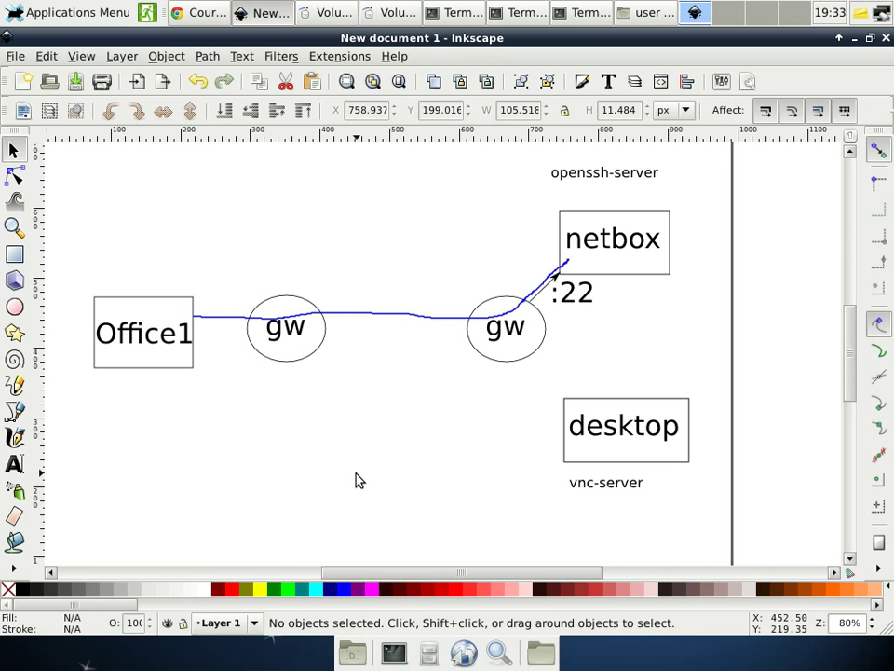
- Move "openssh-server" close above netbox, at about X 744, Y 606 px, and "vnc-server" close below desktop, at about X 755, Y 214 px
{"action": "left_click_drag", "start_coordinate": [634, 177], "coordinate": [645, 202]}
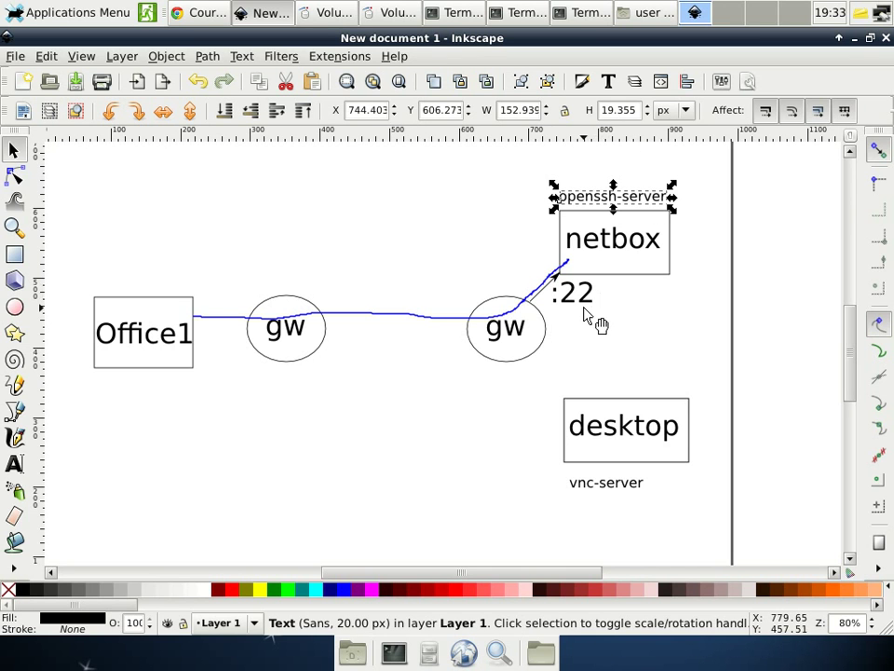
{"action": "left_click", "coordinate": [635, 513]}
{"action": "left_click", "coordinate": [615, 491]}
{"action": "mouse_move", "coordinate": [624, 490]}
{"action": "left_mouse_down"}
{"action": "mouse_move", "coordinate": [622, 479]}
{"action": "mouse_move", "coordinate": [629, 485]}
{"action": "left_mouse_up"}
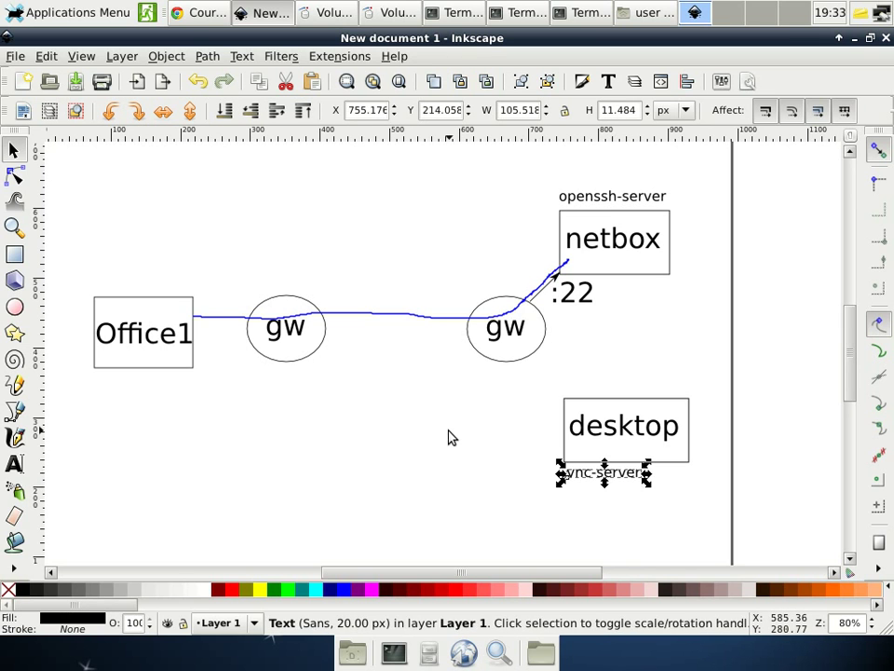
{"action": "left_click", "coordinate": [448, 437]}
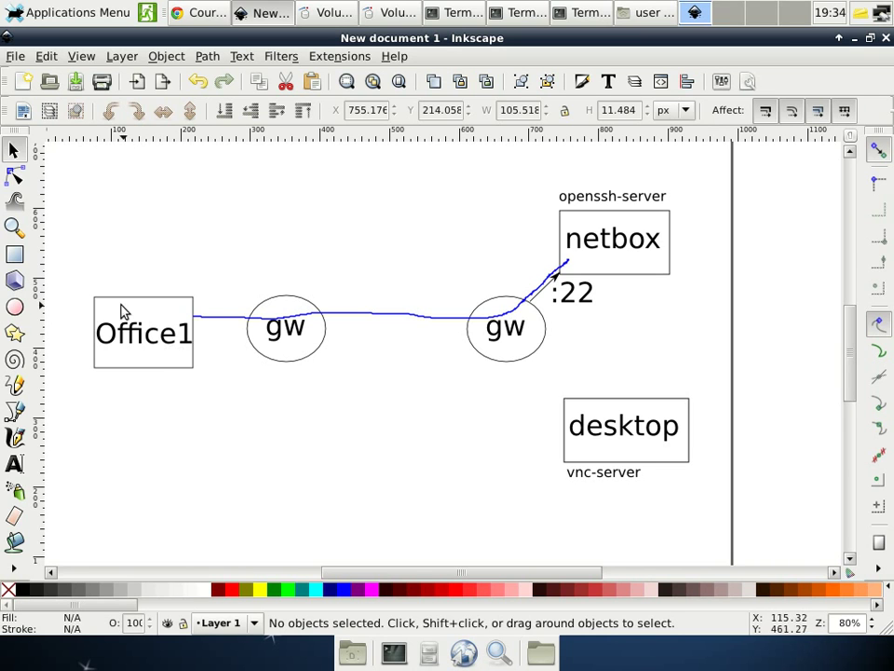
- Add a two-line text "ssh-client" and "vnc-client" and place it just above Office1, at about X 81, Y 485 px
{"action": "left_click", "coordinate": [14, 463]}
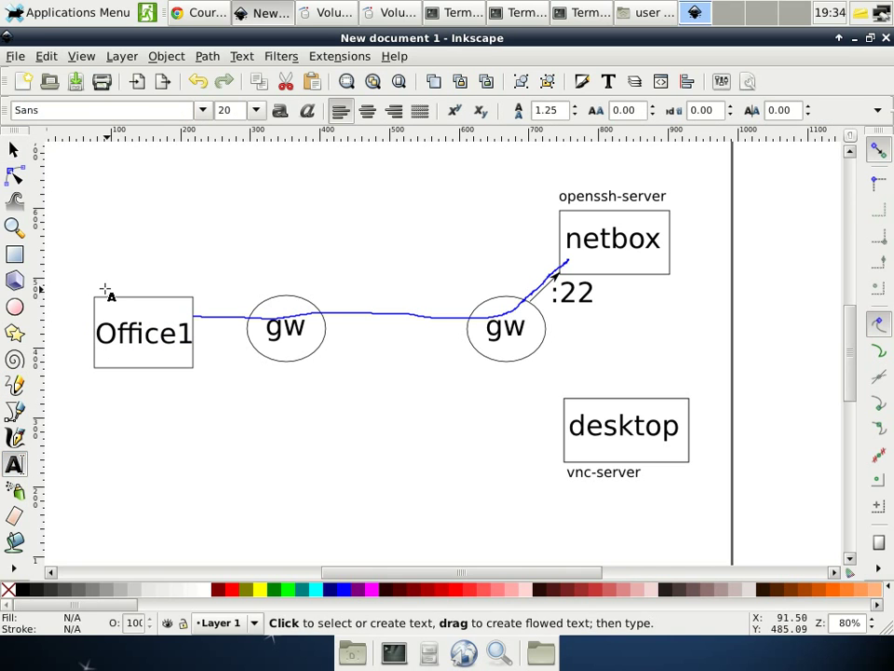
{"action": "left_click", "coordinate": [94, 242]}
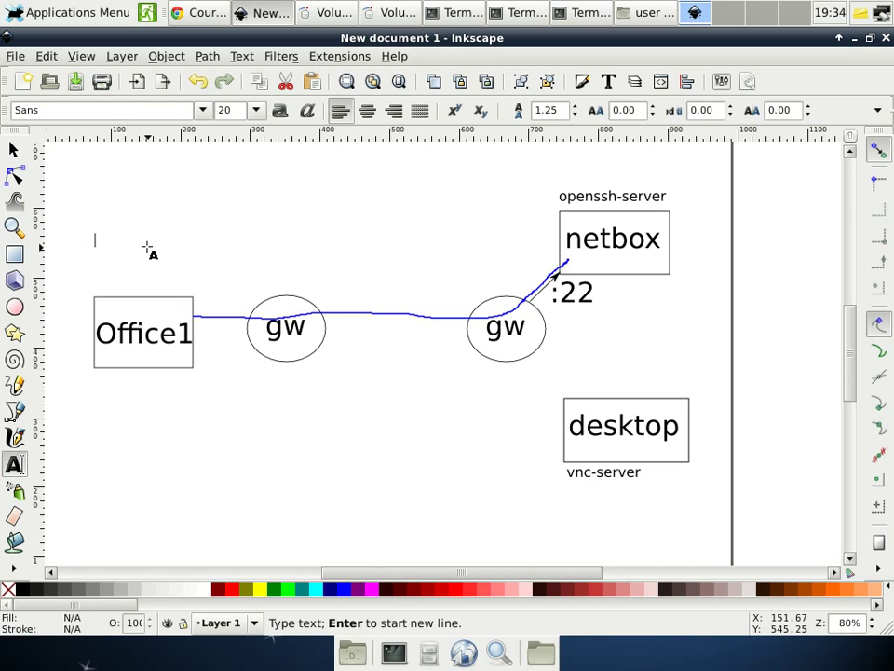
{"action": "type", "text": "ssh-client"}
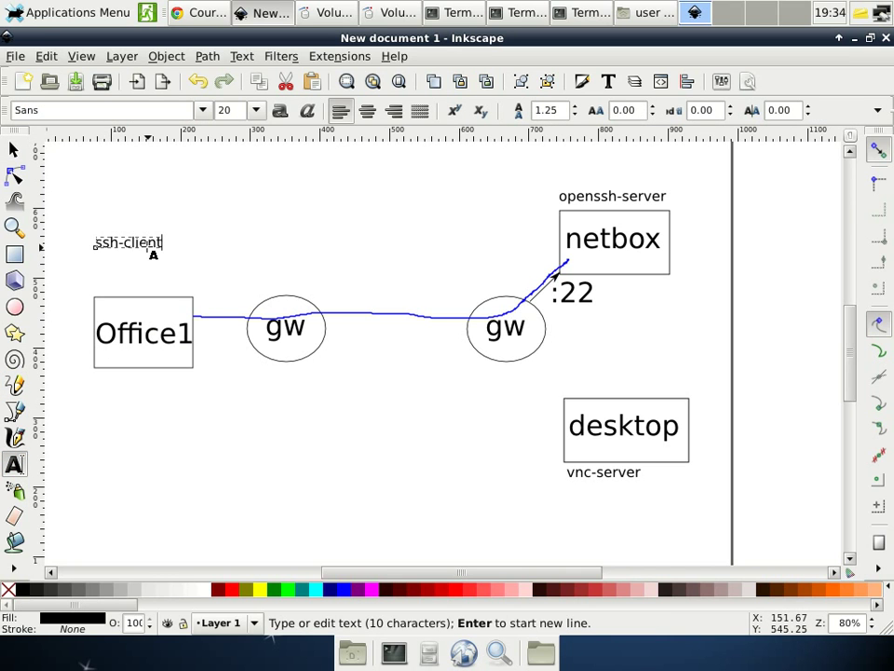
{"action": "key", "text": "Return"}
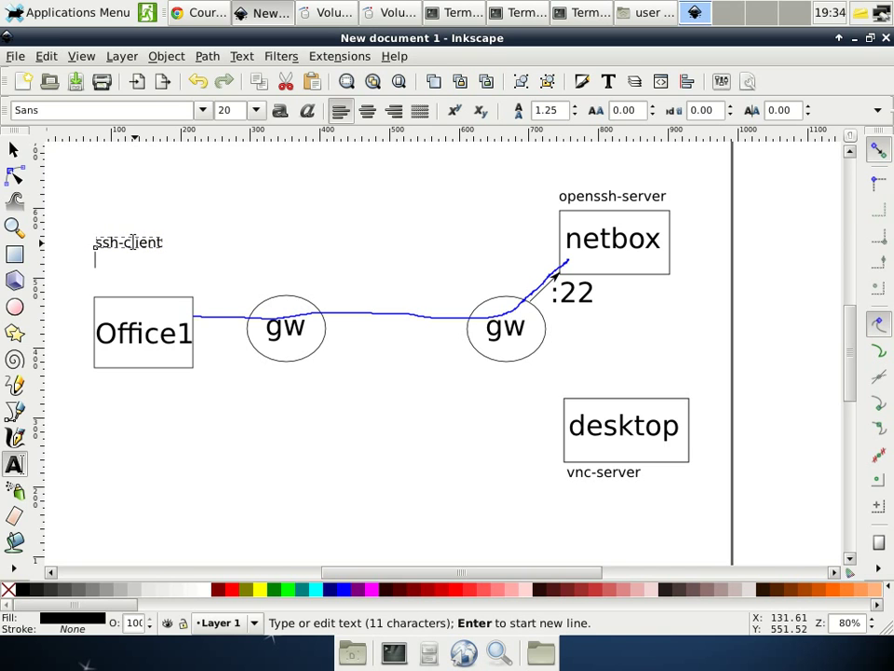
{"action": "type", "text": "vnc-client"}
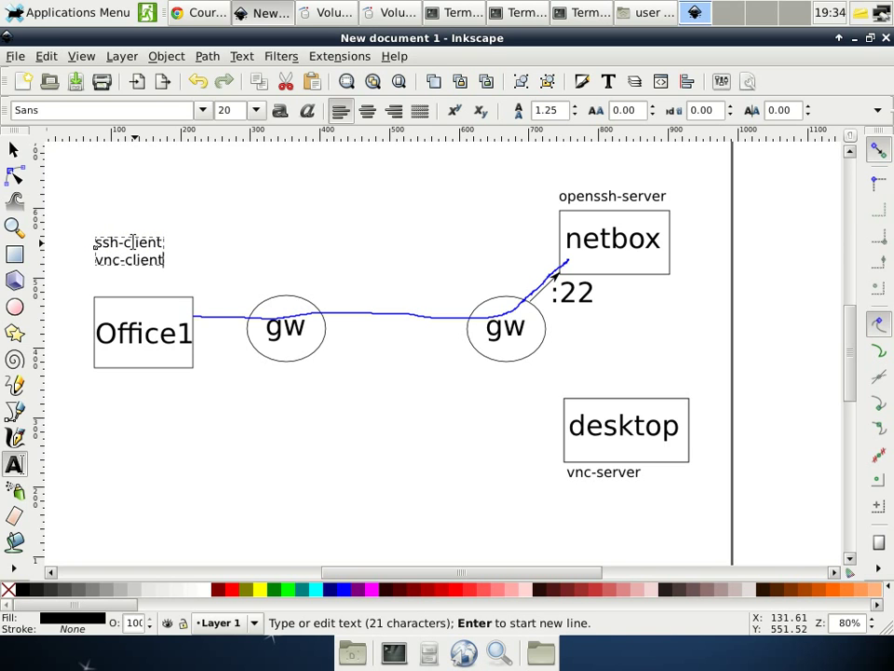
{"action": "key", "text": "F1"}
{"action": "left_click", "coordinate": [220, 247]}
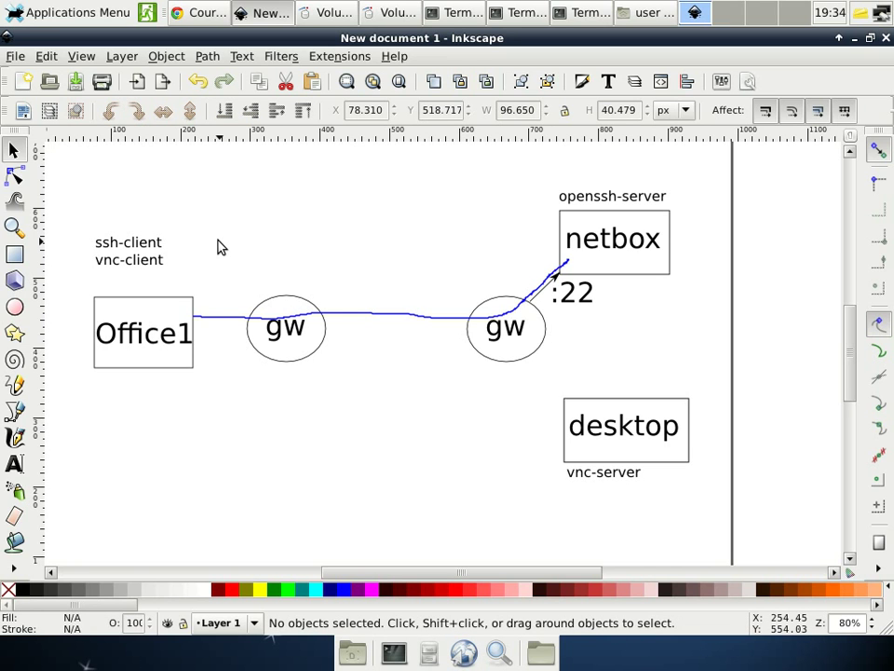
{"action": "left_click", "coordinate": [145, 263]}
{"action": "left_click_drag", "start_coordinate": [144, 265], "coordinate": [146, 290]}
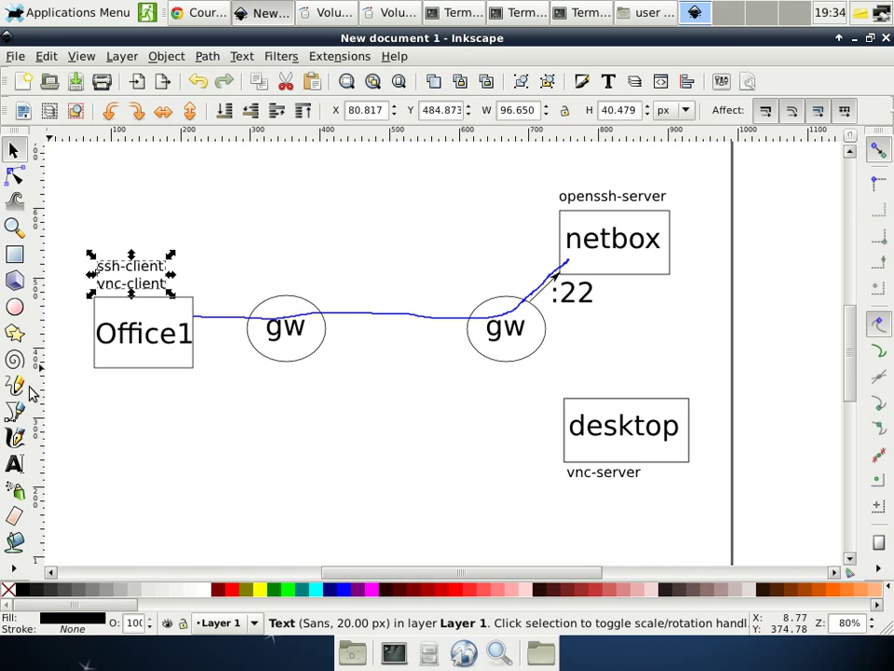
- Add the text ":5900" just above the desktop rectangle, at about X 828, Y 339 px, and deselect it
{"action": "left_click", "coordinate": [14, 463]}
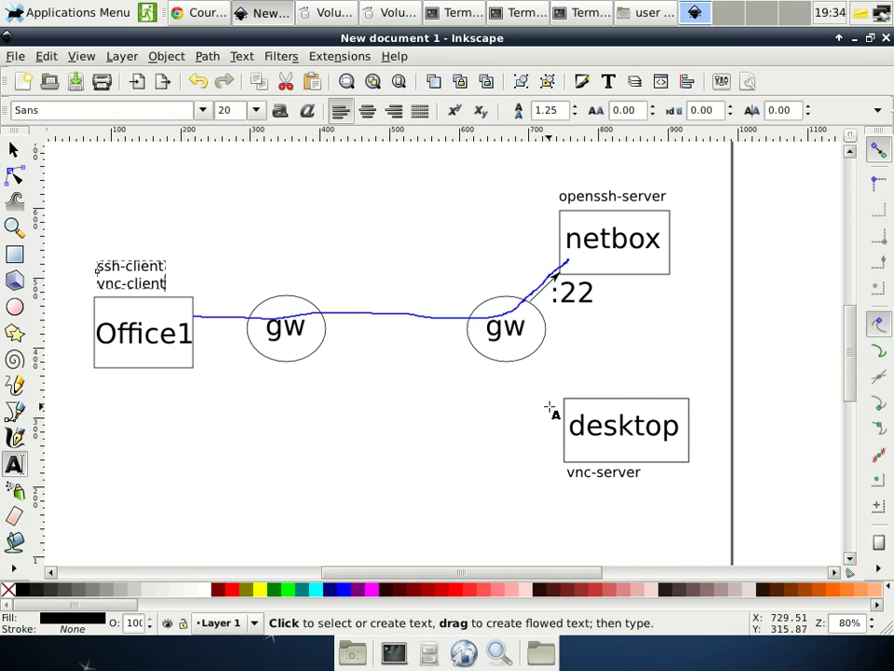
{"action": "left_click", "coordinate": [617, 388]}
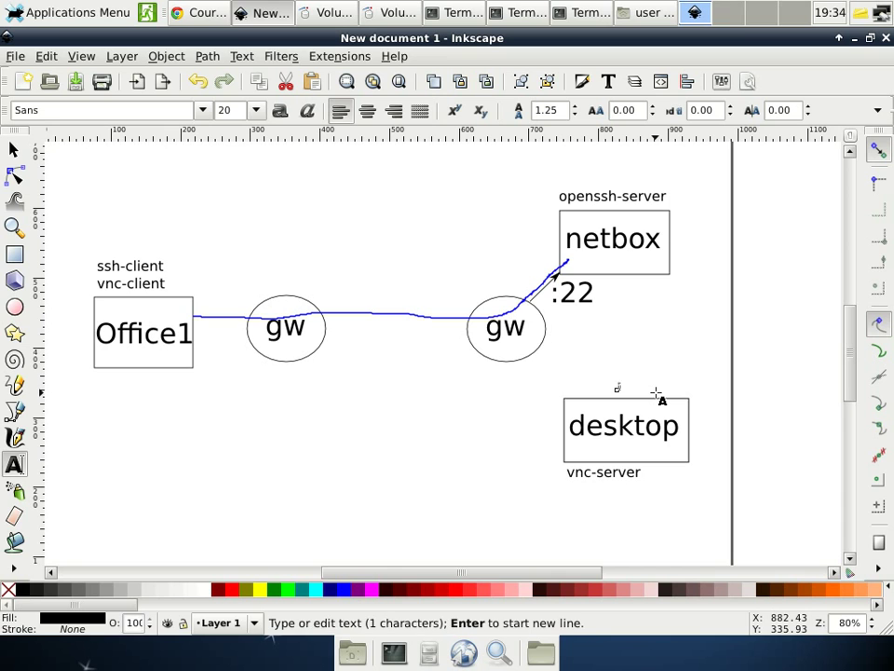
{"action": "key", "text": "BackSpace"}
{"action": "type", "text": ":5900"}
{"action": "key", "text": "Escape"}
{"action": "left_click", "coordinate": [14, 149]}
{"action": "key", "text": "Escape"}
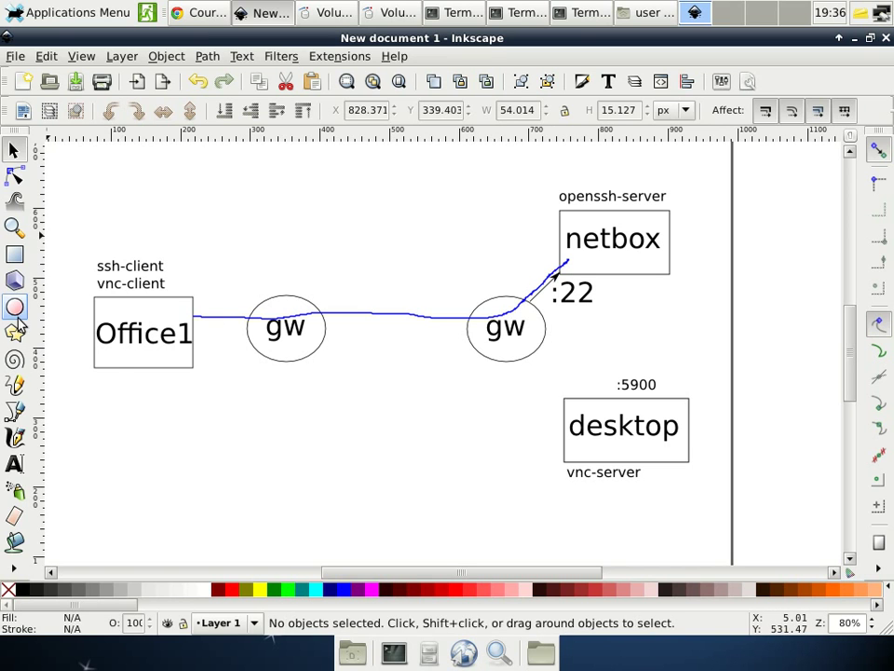
- Draw a short freehand stroke across Office1's right edge and a freehand path about 50 by 209 px from netbox's left edge down to desktop
{"action": "left_click", "coordinate": [14, 385]}
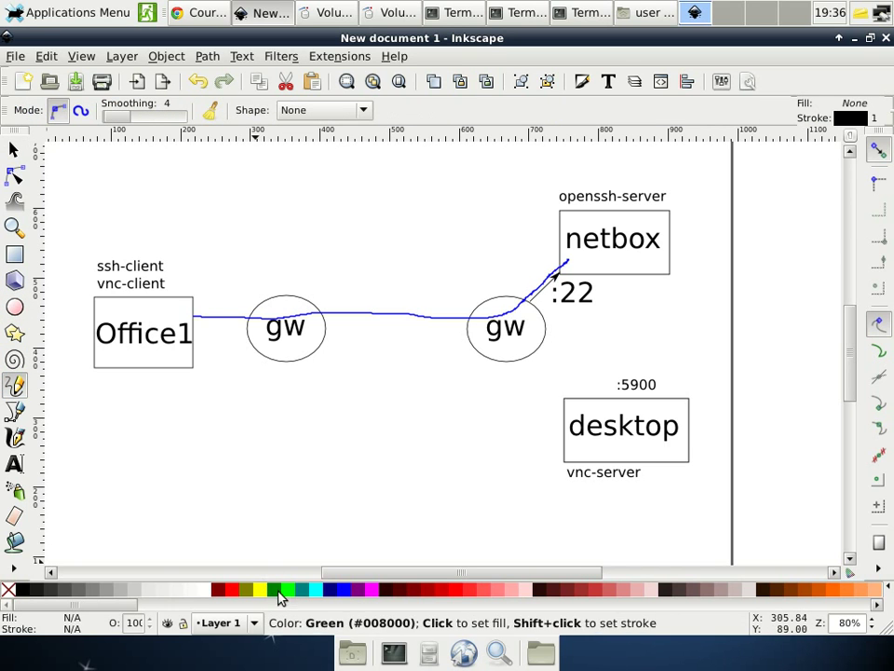
{"action": "right_click", "coordinate": [290, 594]}
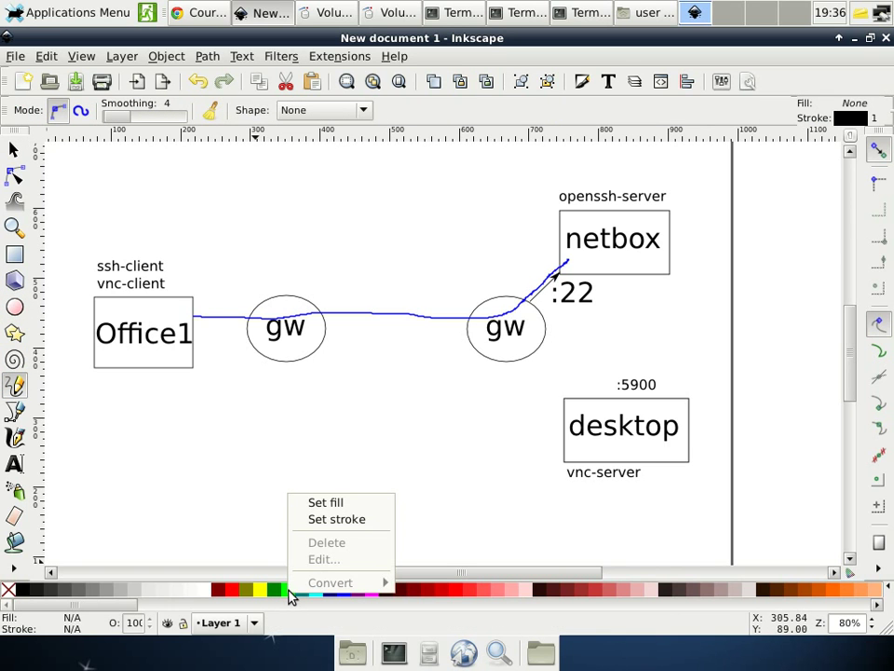
{"action": "left_click", "coordinate": [308, 521]}
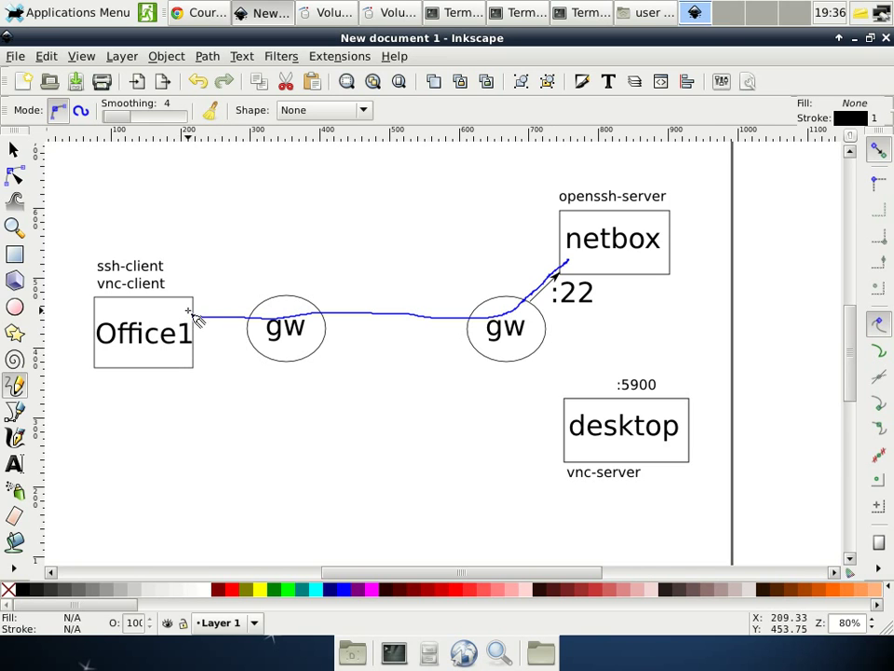
{"action": "left_click_drag", "start_coordinate": [189, 308], "coordinate": [216, 318]}
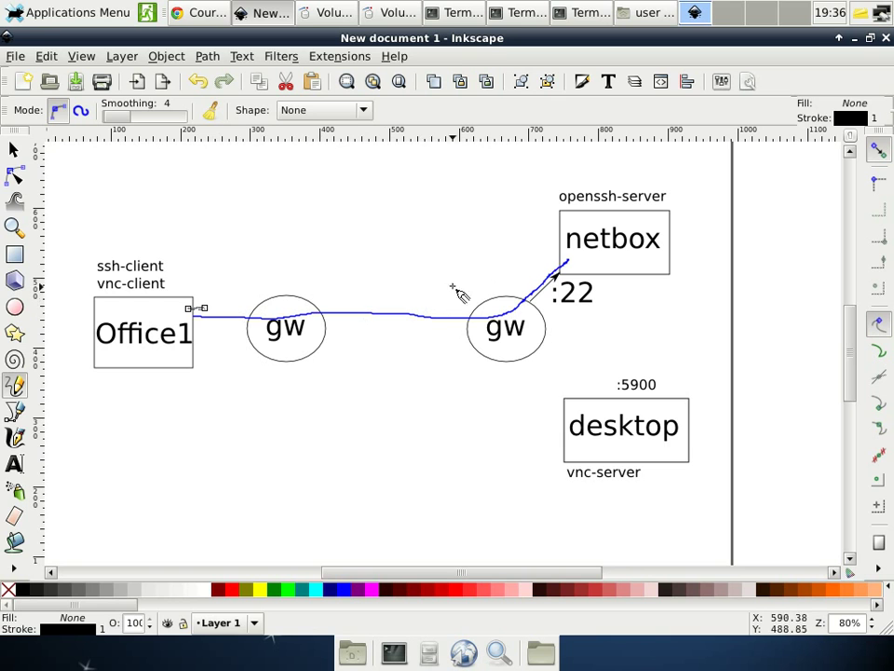
{"action": "mouse_move", "coordinate": [561, 259]}
{"action": "left_mouse_down"}
{"action": "mouse_move", "coordinate": [587, 264]}
{"action": "mouse_move", "coordinate": [599, 304]}
{"action": "mouse_move", "coordinate": [588, 398]}
{"action": "left_mouse_up"}
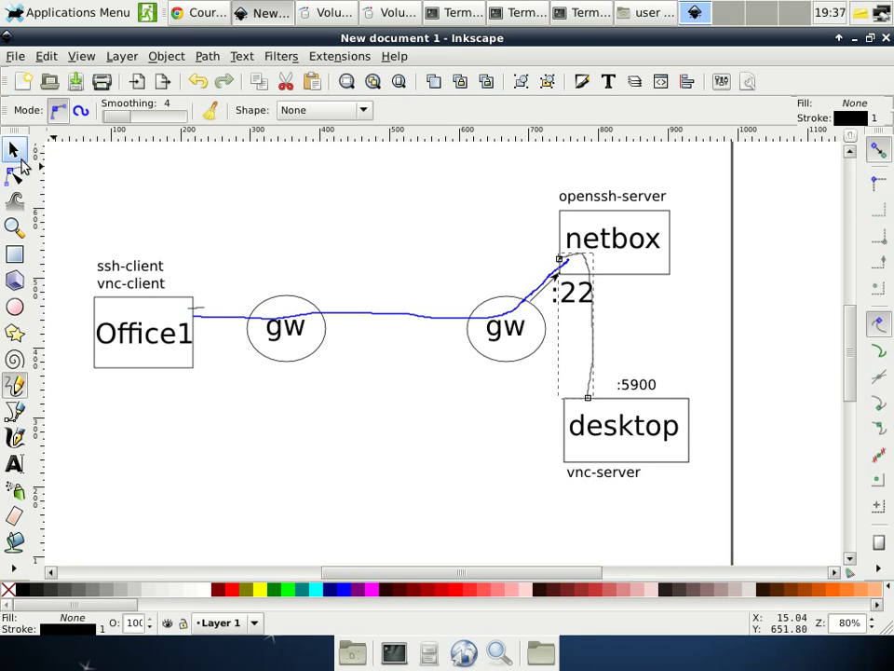
- Give the short Office1 stroke and the netbox-to-desktop path a flat dark green stroke colour, RGBA 006b13ff, and deselect them
{"action": "left_click", "coordinate": [14, 149]}
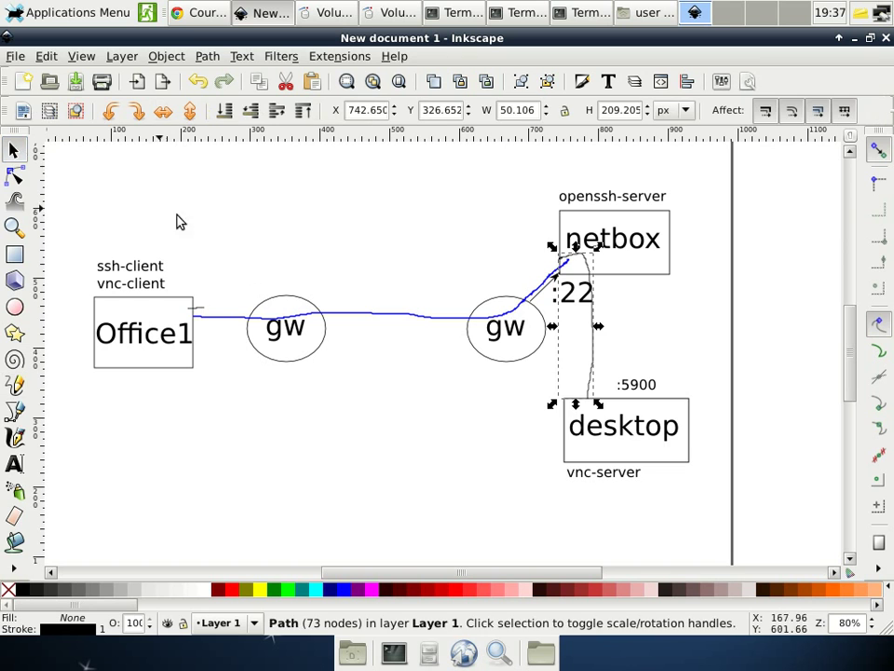
{"action": "right_click", "coordinate": [197, 309]}
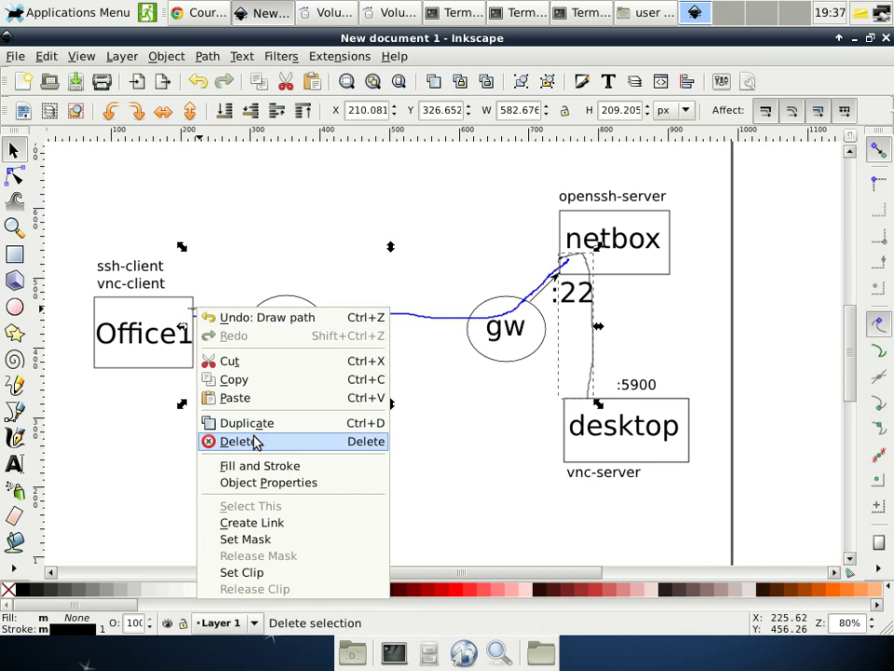
{"action": "left_click", "coordinate": [264, 468]}
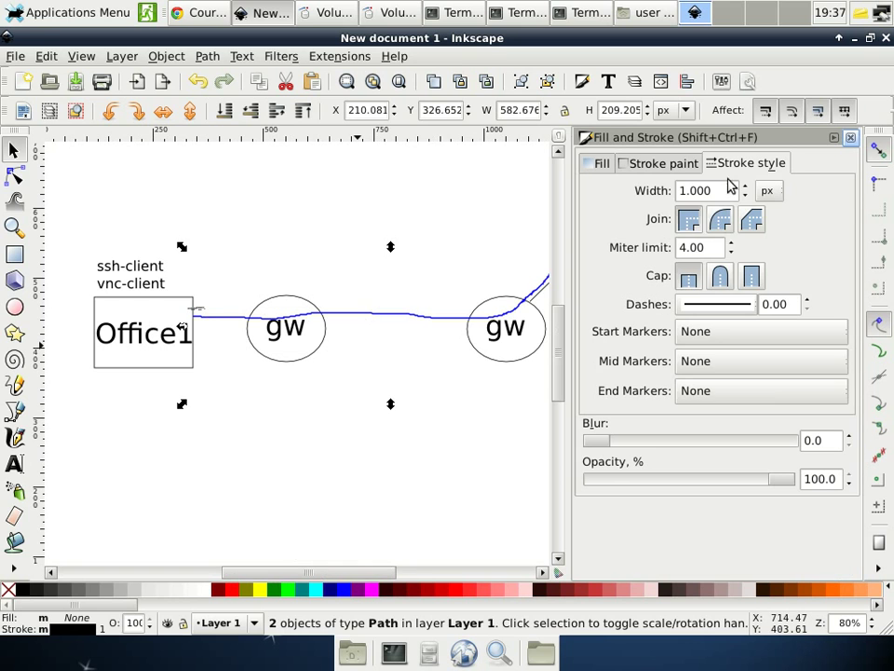
{"action": "left_click", "coordinate": [669, 164]}
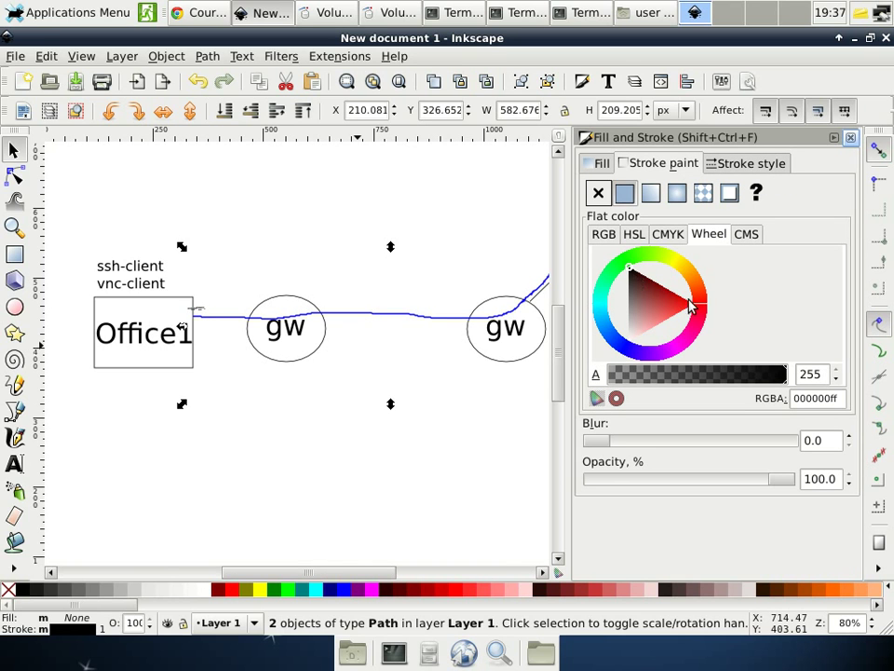
{"action": "left_click_drag", "start_coordinate": [702, 310], "coordinate": [619, 277]}
{"action": "mouse_move", "coordinate": [647, 350]}
{"action": "left_mouse_down"}
{"action": "mouse_move", "coordinate": [618, 337]}
{"action": "mouse_move", "coordinate": [639, 343]}
{"action": "mouse_move", "coordinate": [690, 292]}
{"action": "mouse_move", "coordinate": [682, 280]}
{"action": "mouse_move", "coordinate": [690, 303]}
{"action": "mouse_move", "coordinate": [679, 280]}
{"action": "mouse_move", "coordinate": [635, 276]}
{"action": "mouse_move", "coordinate": [624, 289]}
{"action": "mouse_move", "coordinate": [639, 315]}
{"action": "mouse_move", "coordinate": [627, 297]}
{"action": "mouse_move", "coordinate": [629, 323]}
{"action": "left_mouse_up"}
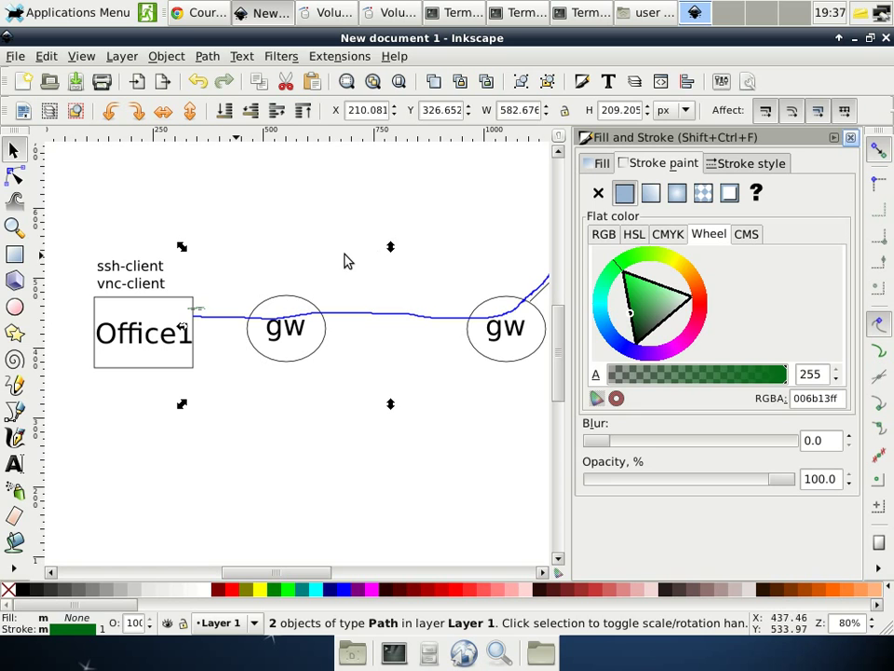
{"action": "left_click", "coordinate": [338, 184]}
{"action": "left_click", "coordinate": [850, 137]}
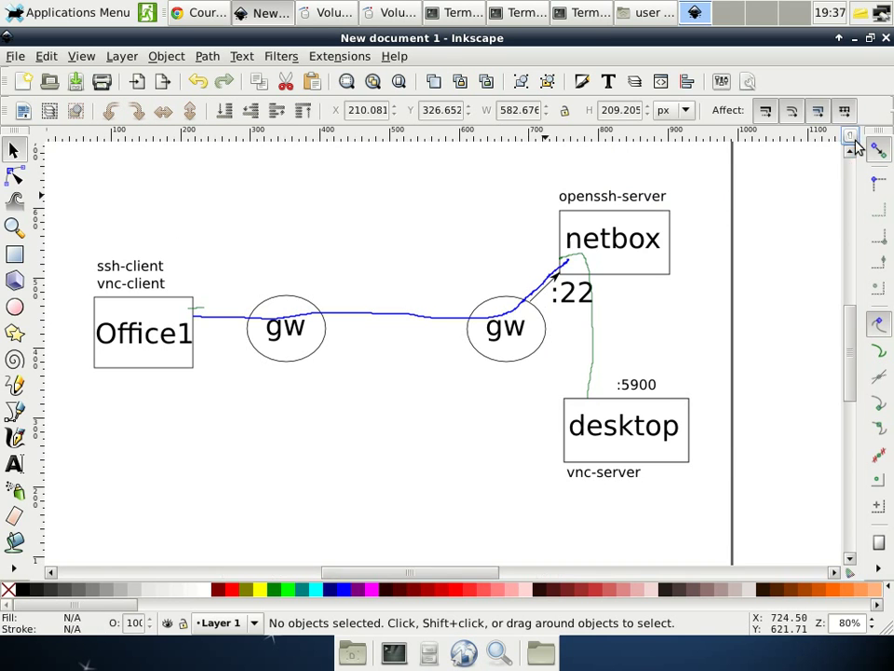